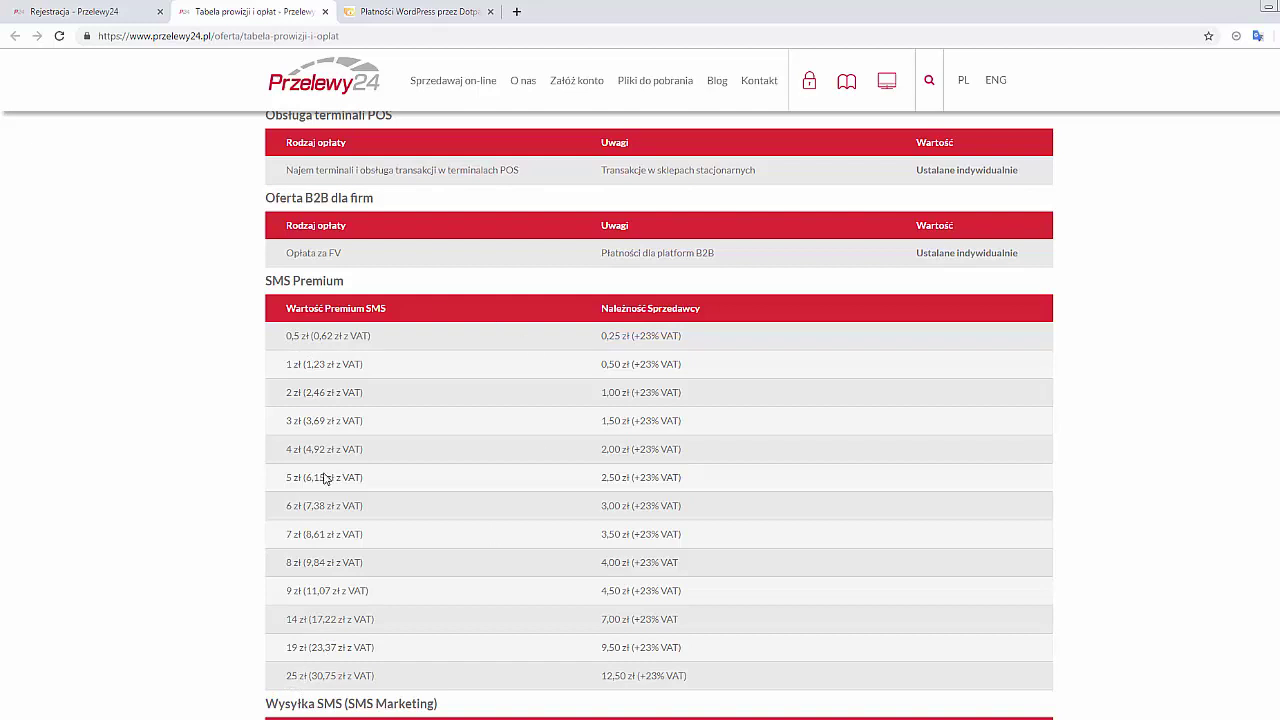
Close the fees page and bring up the Panel transakcyjny registration form at step 1, Dane firmy
left_click(325, 12)
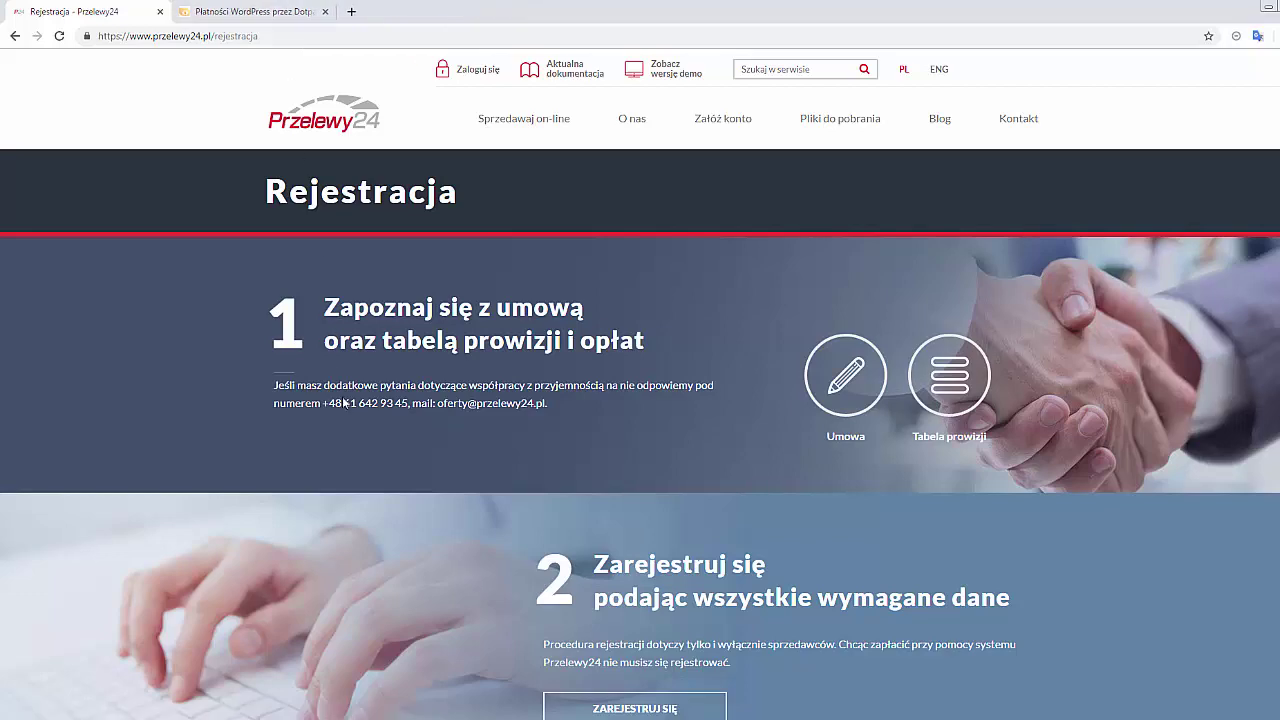
scroll(688, 390, "down", 4)
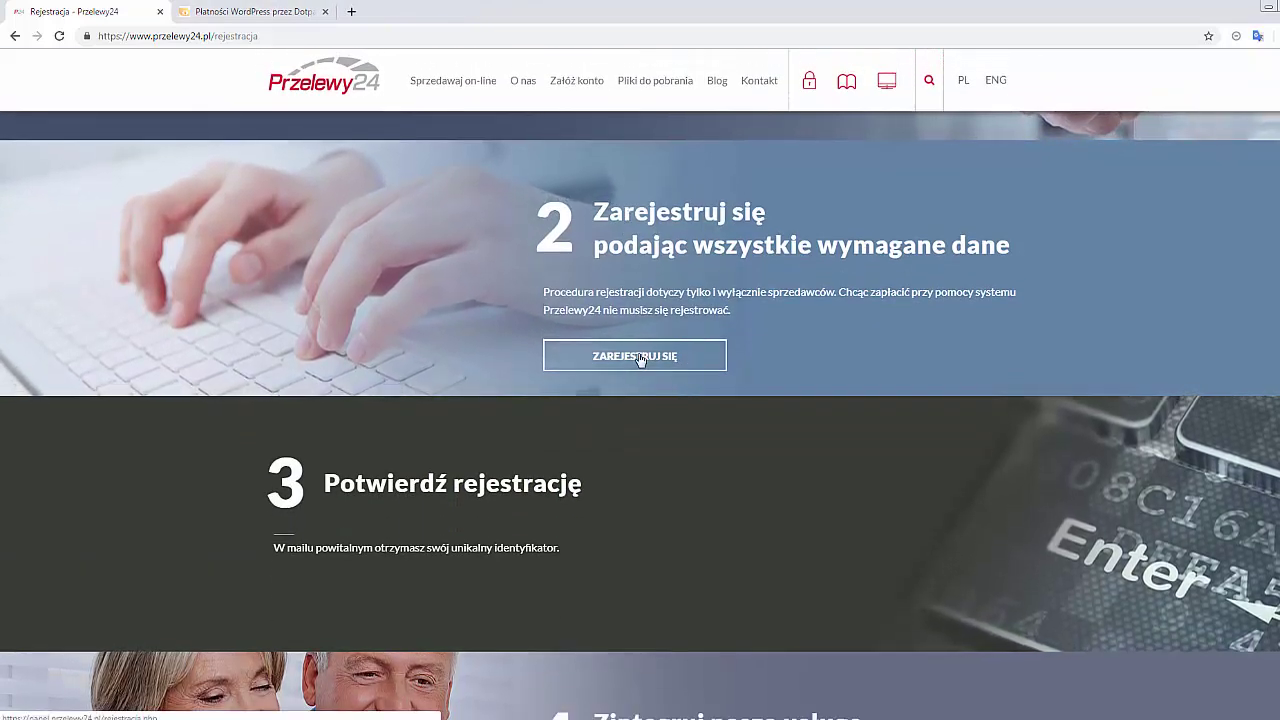
left_click(640, 358)
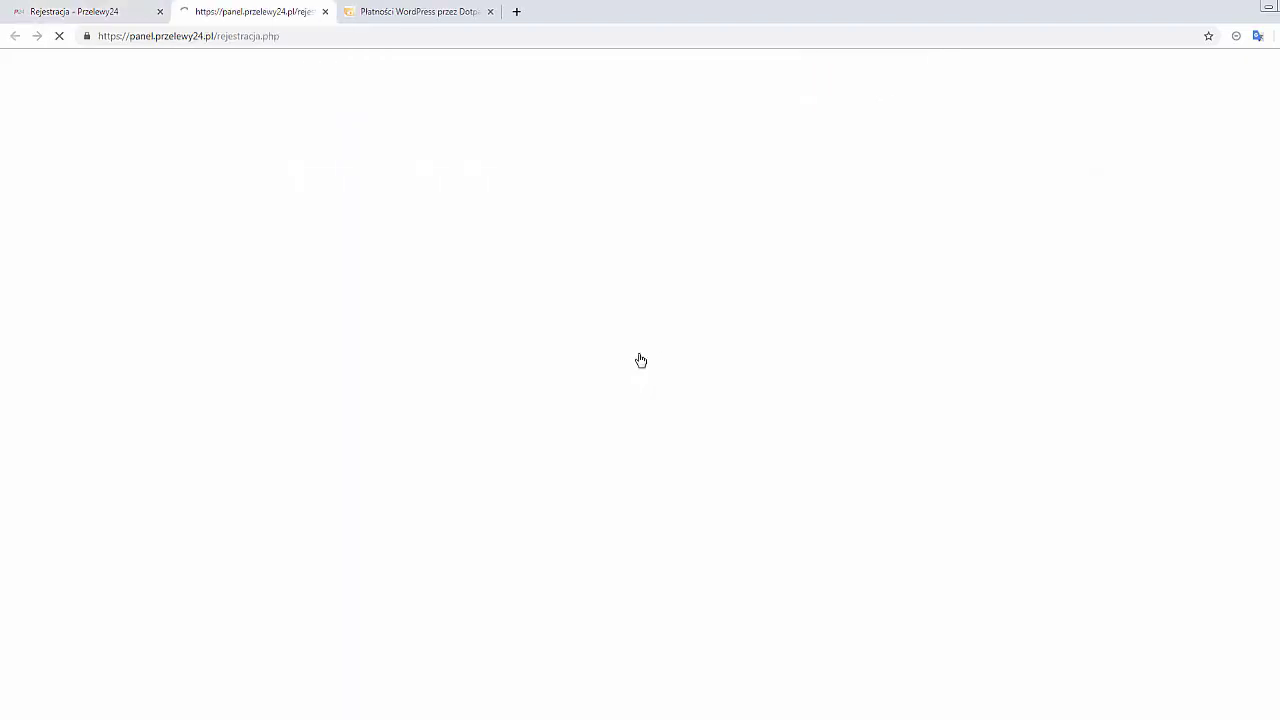
left_click(120, 14)
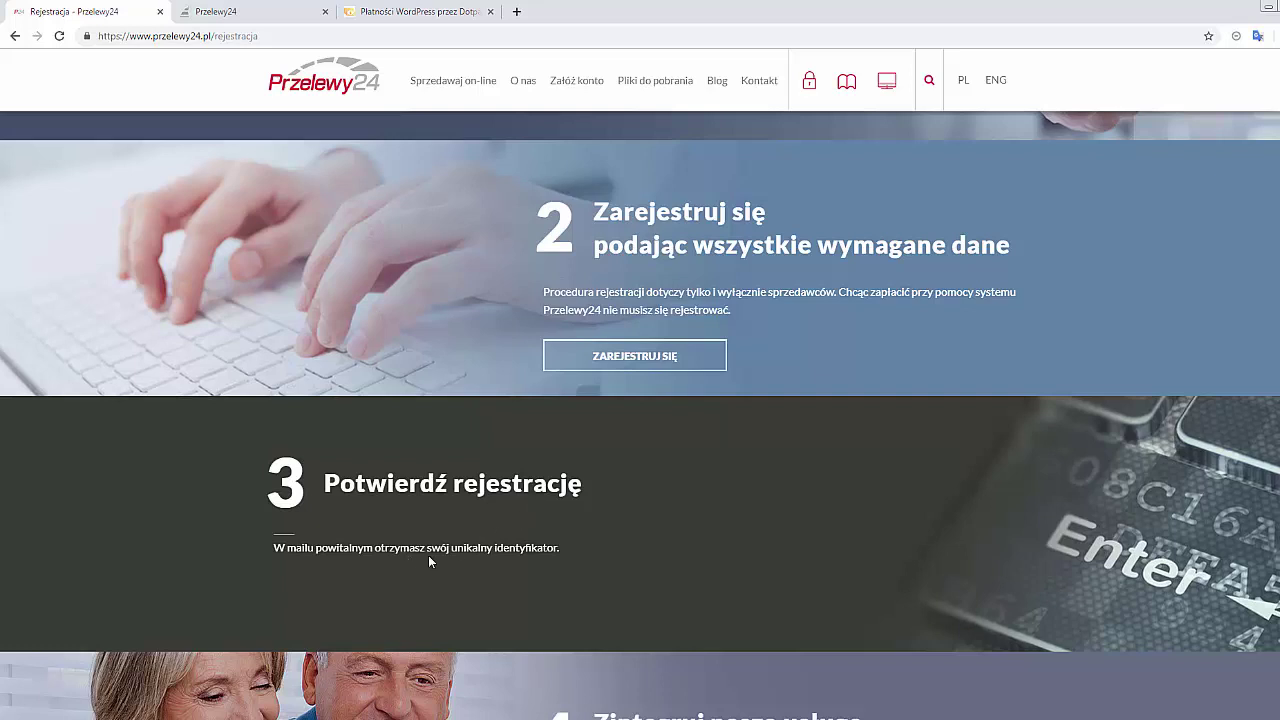
left_click(243, 13)
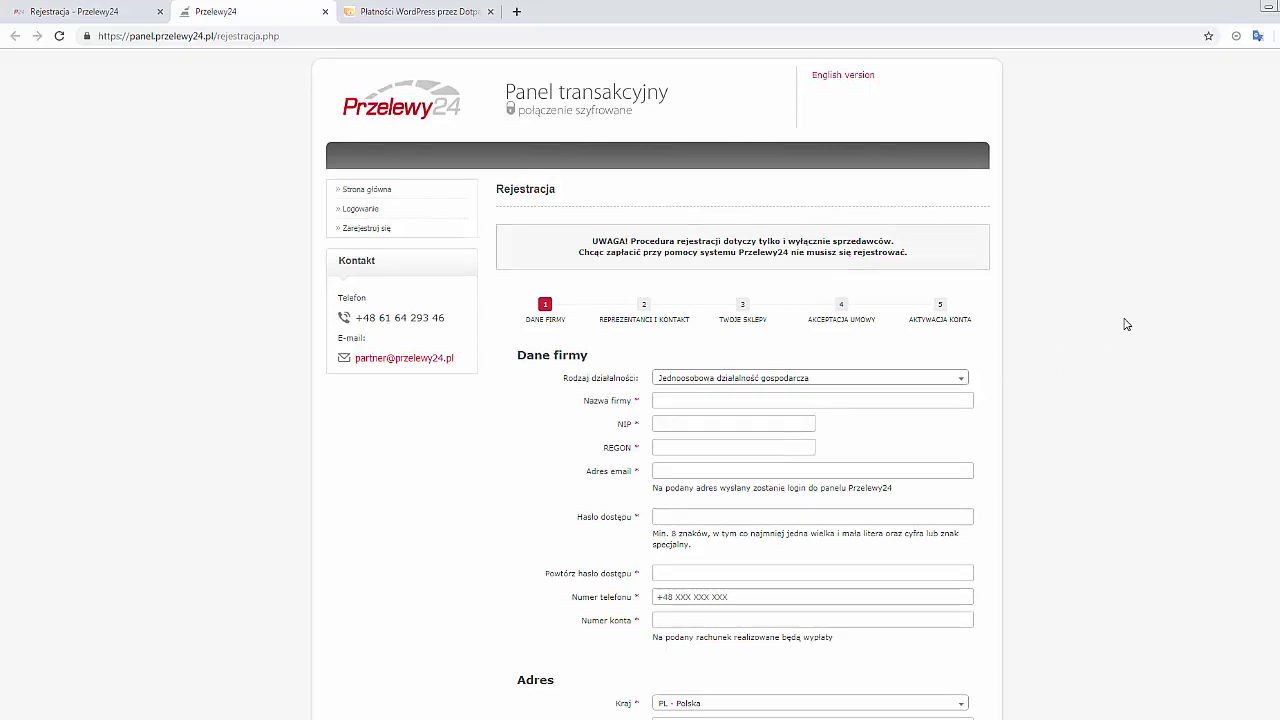
Start the NIP entry and keep 'Jednoosobowa działalność gospodarcza' as the business type
scroll(1125, 324, "down", 2)
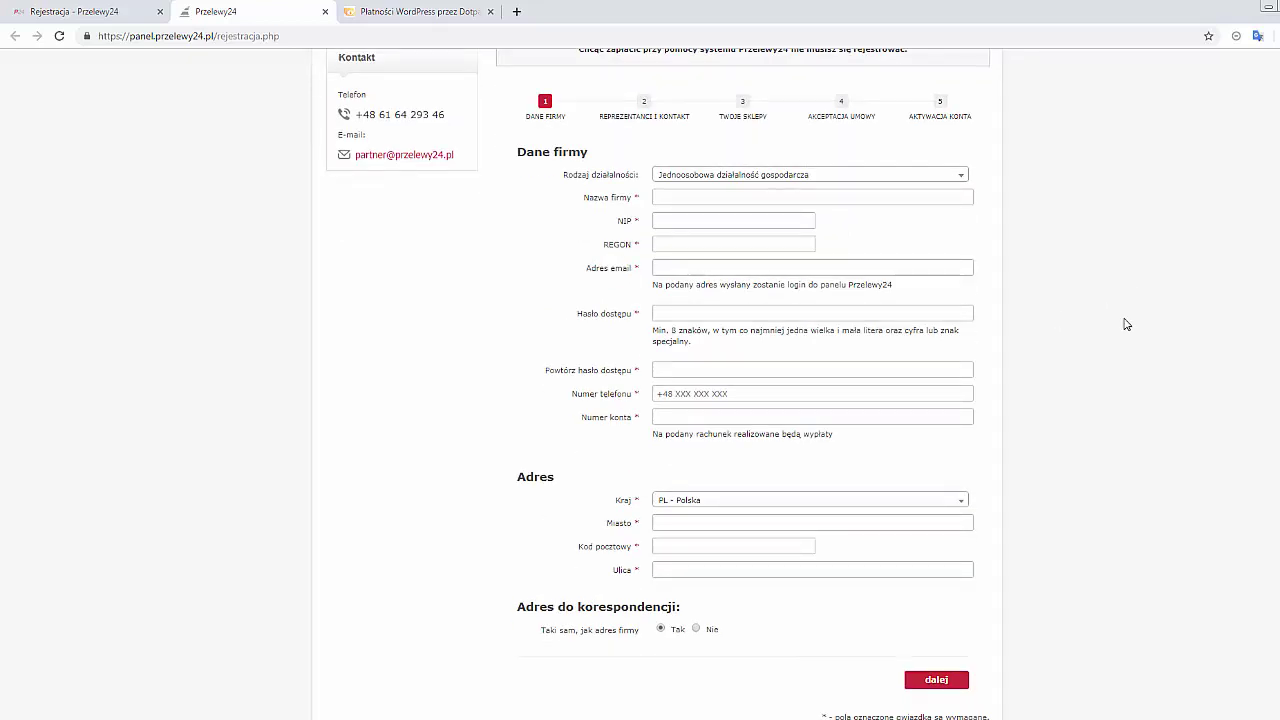
left_click(694, 218)
left_click(885, 178)
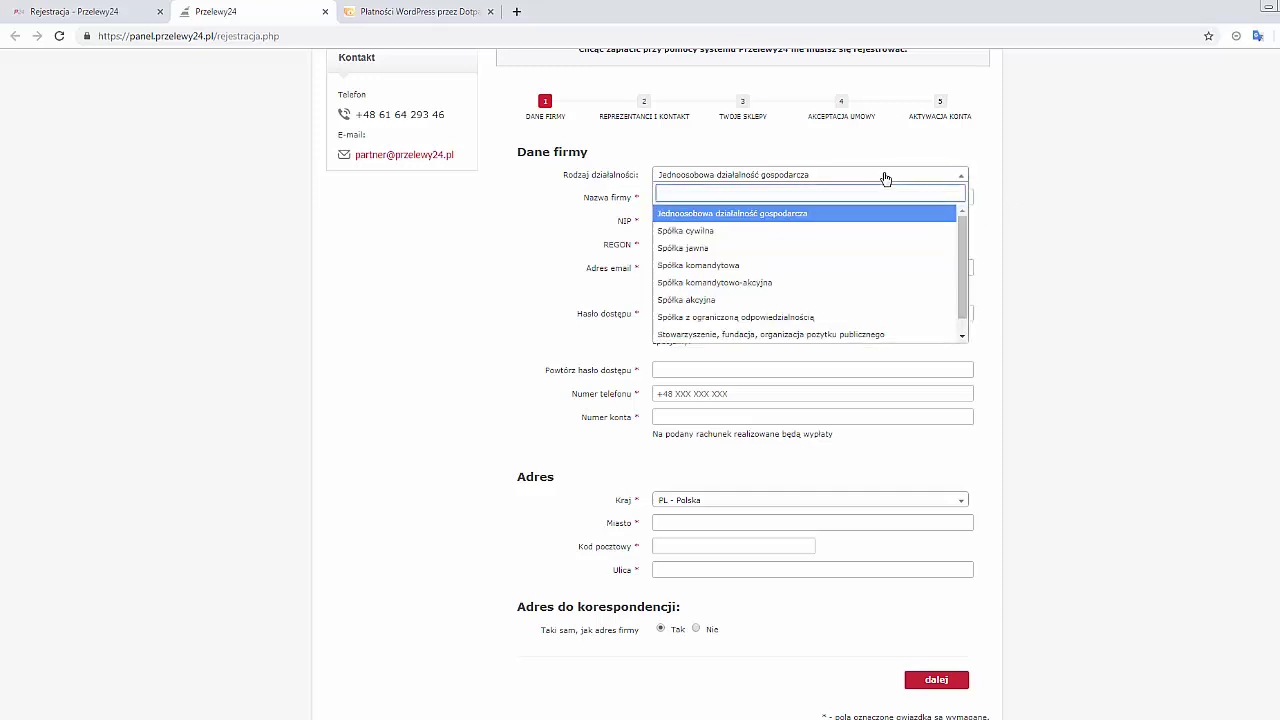
left_click(885, 178)
left_click(898, 177)
scroll(964, 260, "down", 1)
scroll(964, 260, "up", 1)
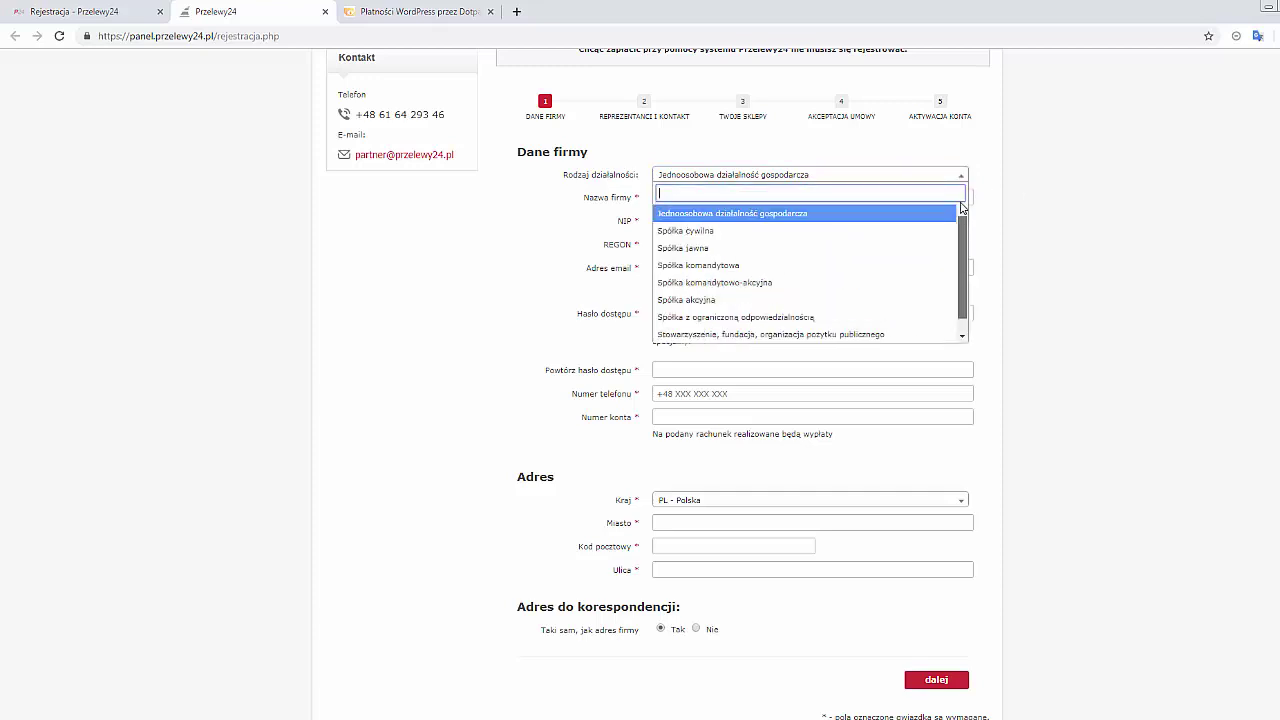
left_click(785, 181)
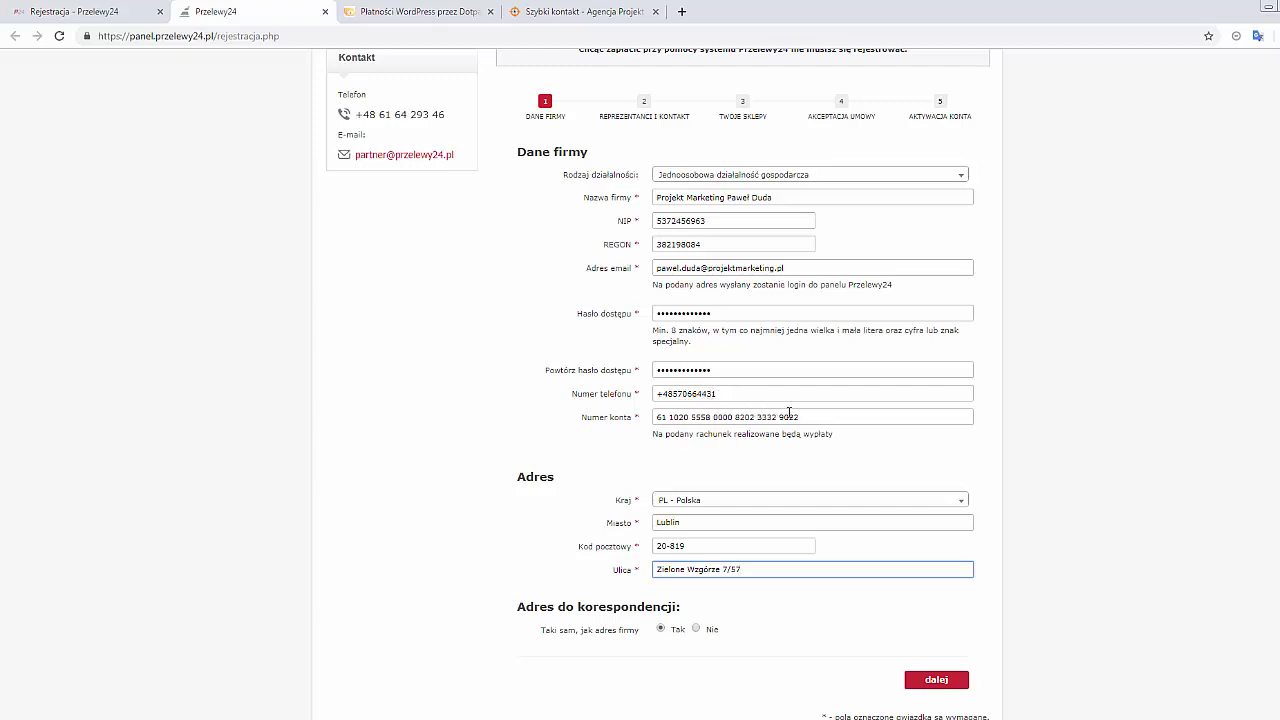
Check the bank account number and submit the company and address details
left_click_drag(823, 417, 652, 417)
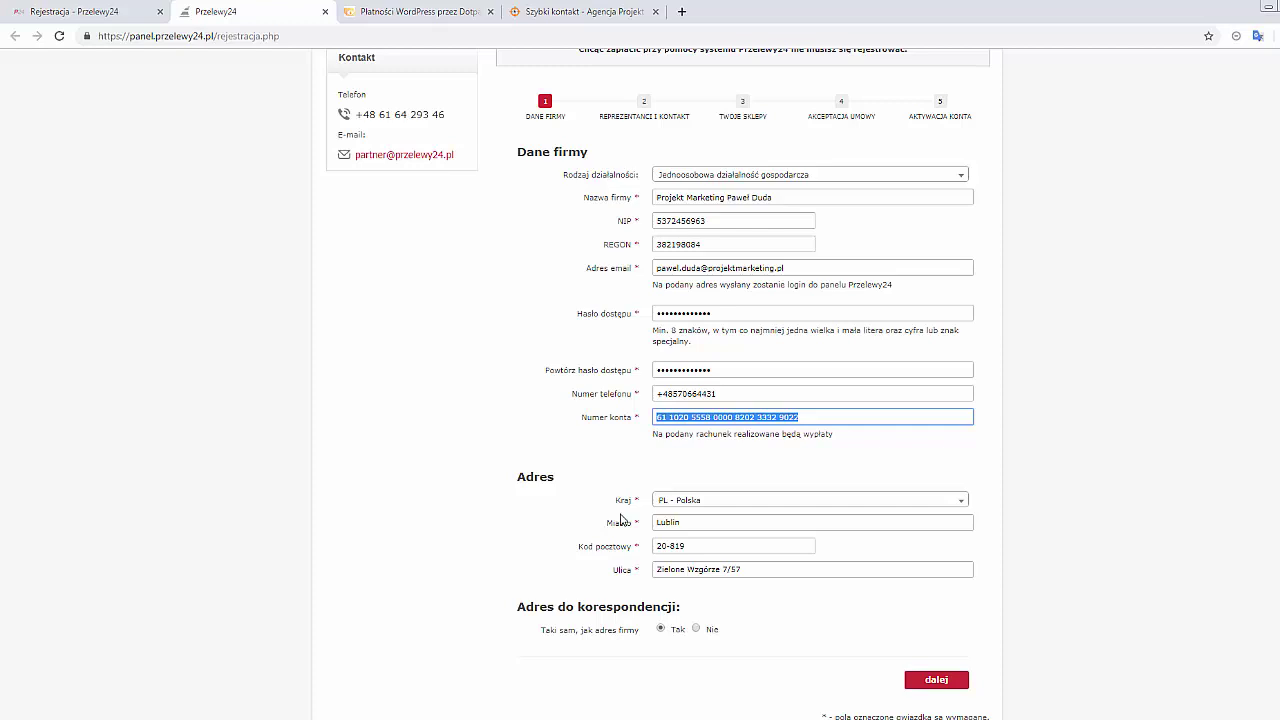
left_click(842, 414)
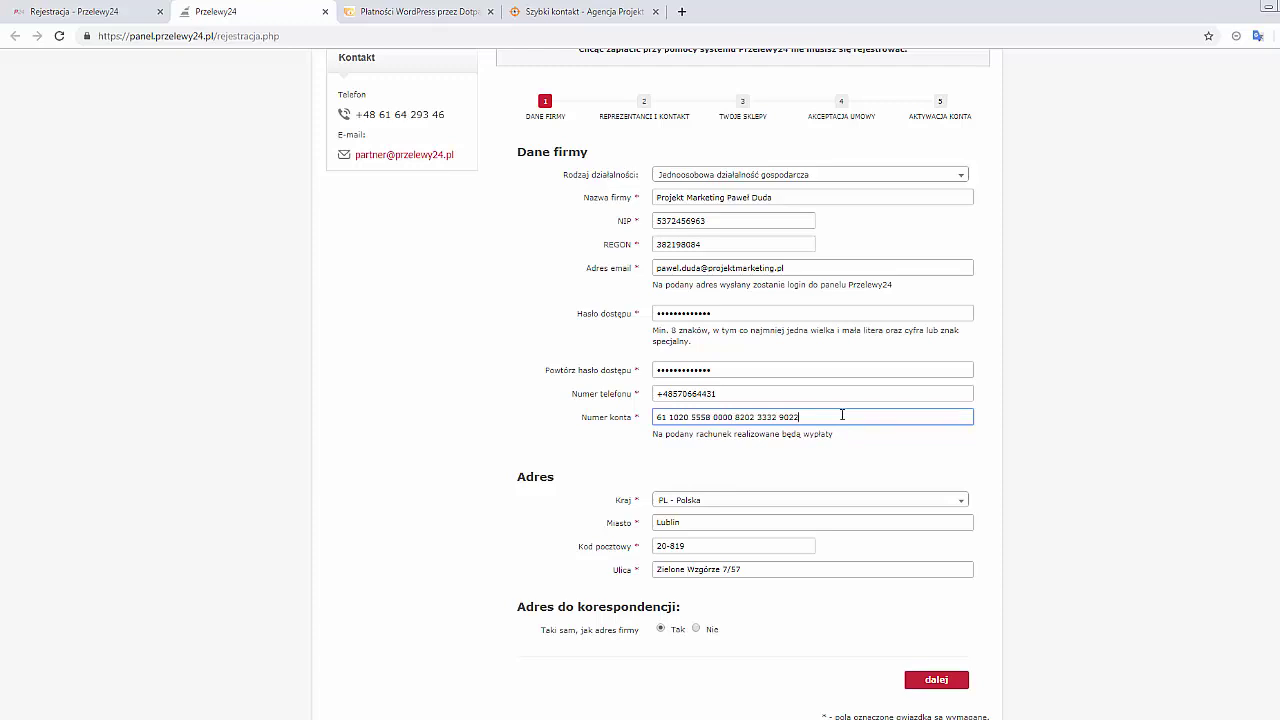
scroll(842, 414, "down", 1)
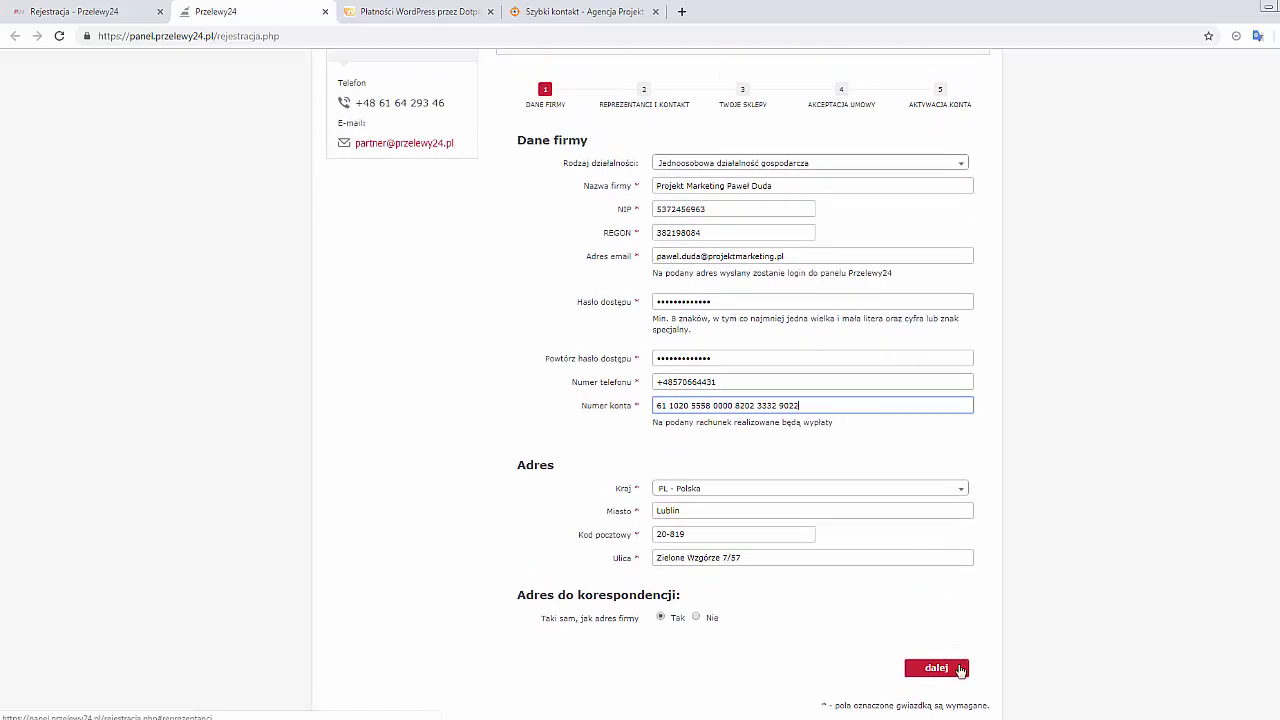
left_click(960, 669)
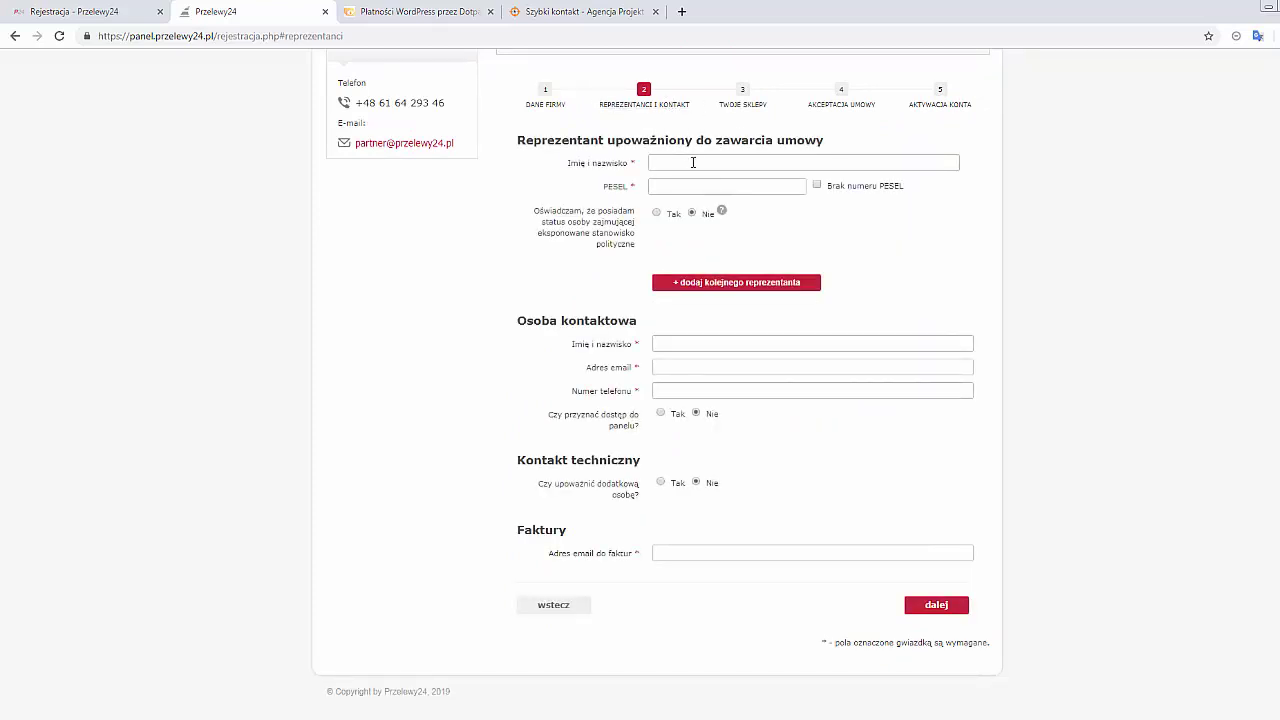
Enter the representative's full name and PESEL, and fill the contact person from saved data
left_click(693, 162)
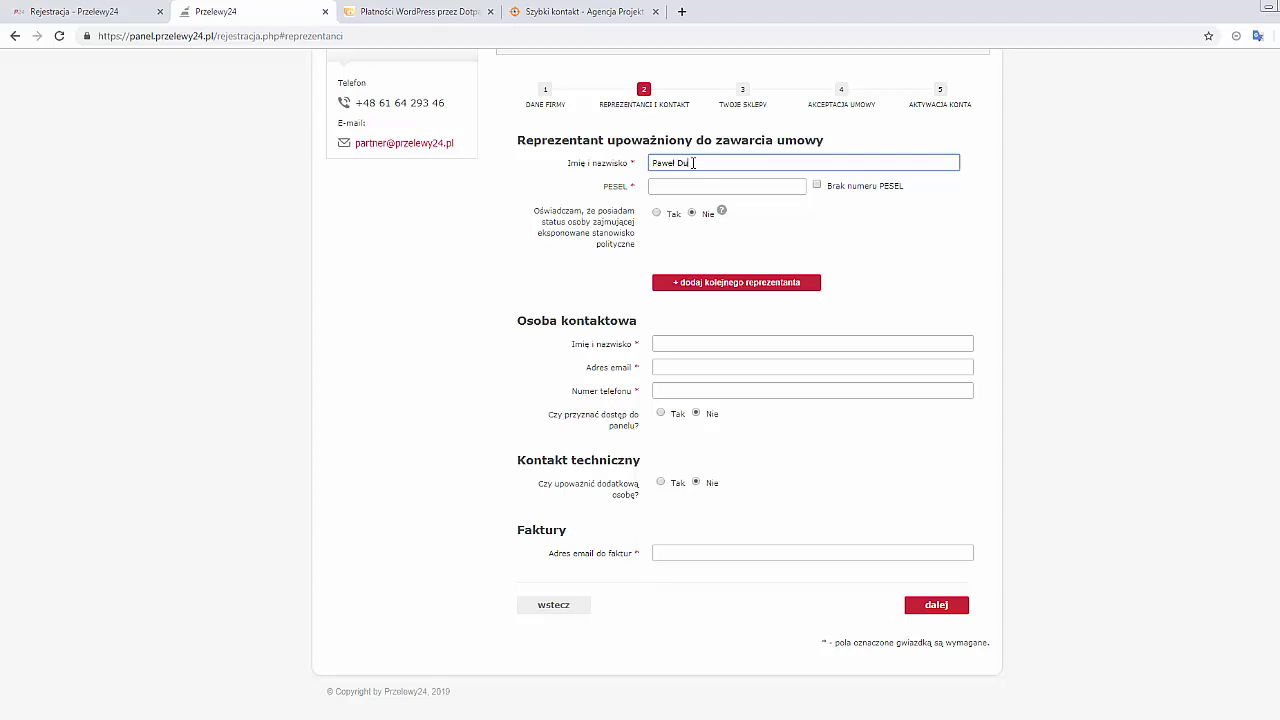
key("Tab")
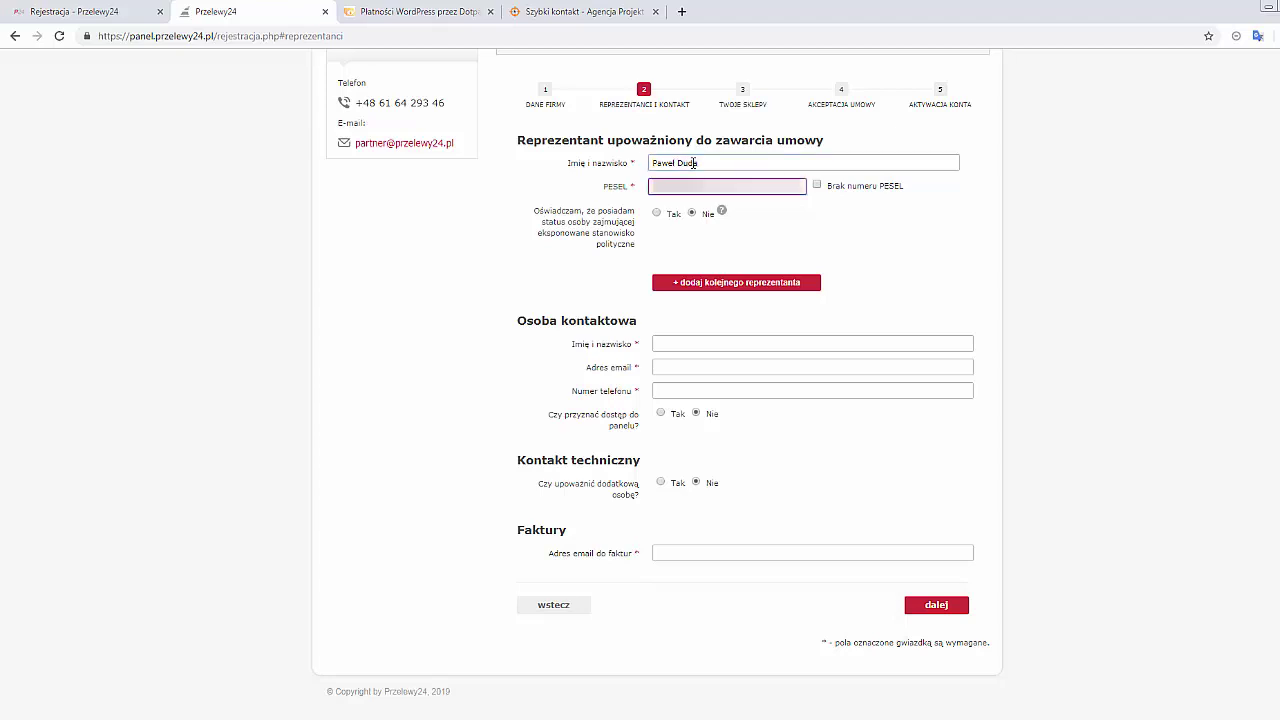
left_click(674, 390)
left_click(674, 420)
Grant the contact person panel access ('Tak') and paste the password twice
left_click(660, 413)
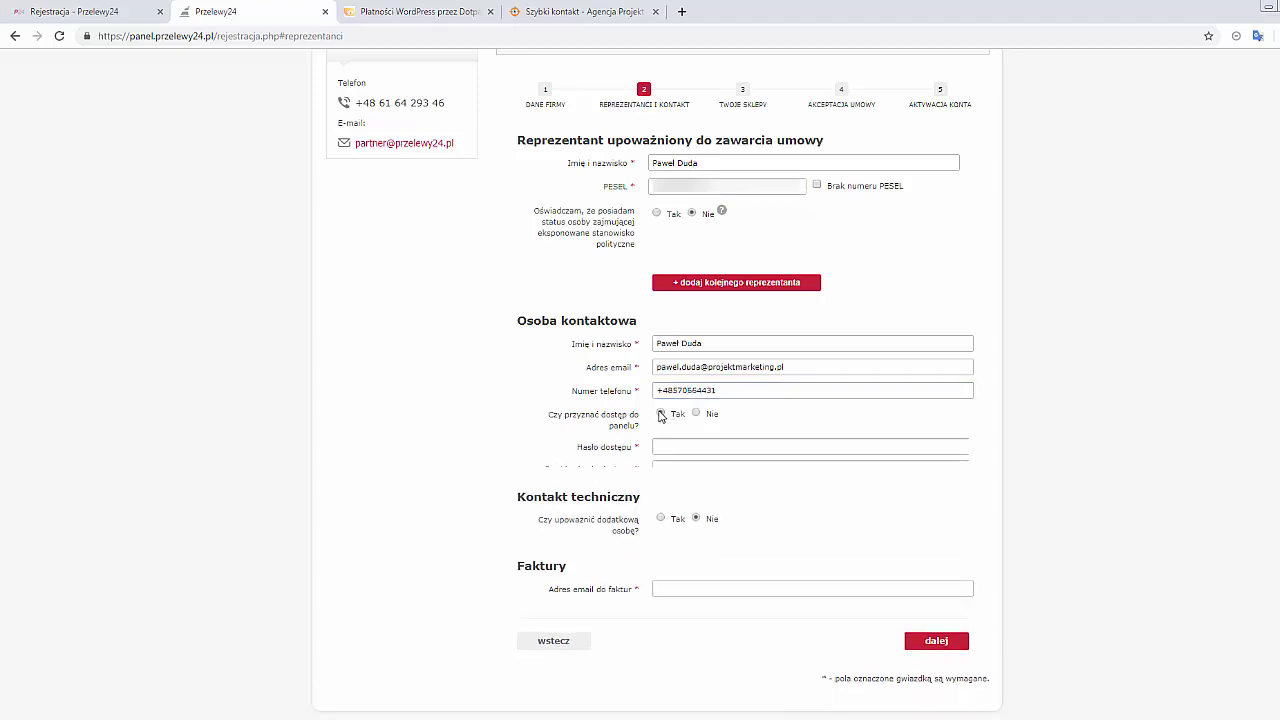
key("ctrl+v")
key("Tab")
key("ctrl+v")
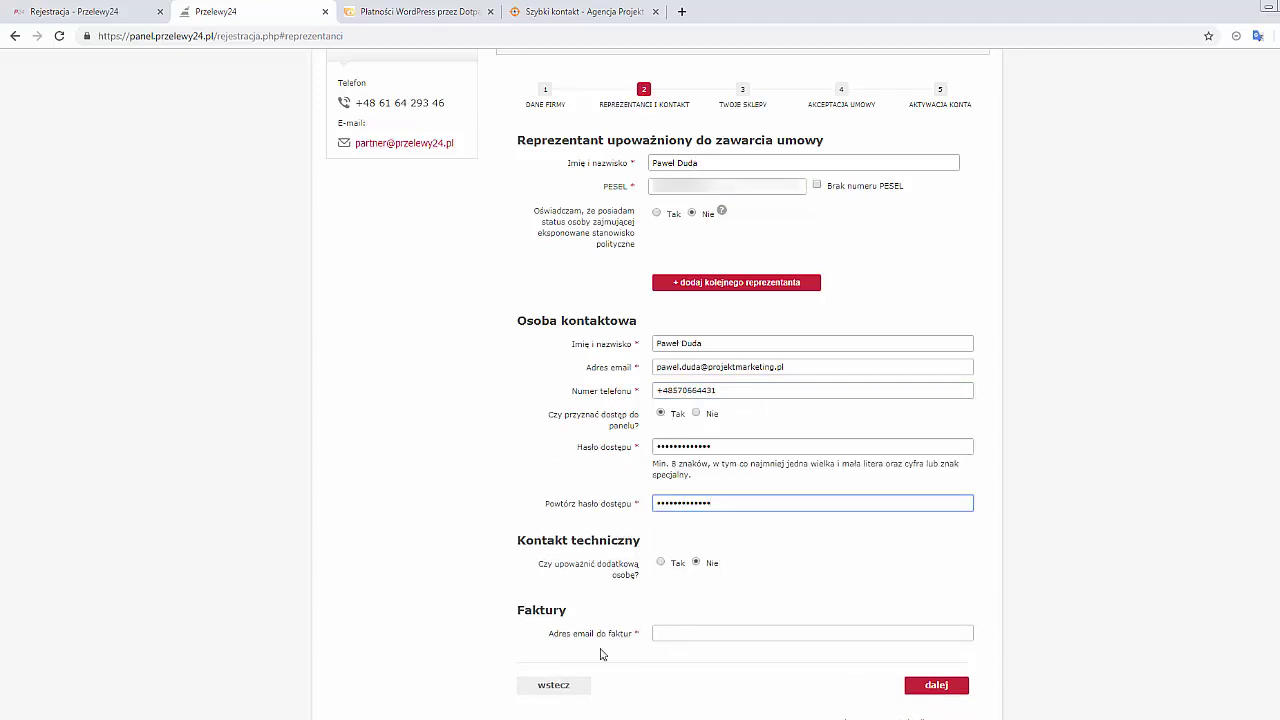
Copy the contact e-mail into the invoice e-mail field
left_click(678, 633)
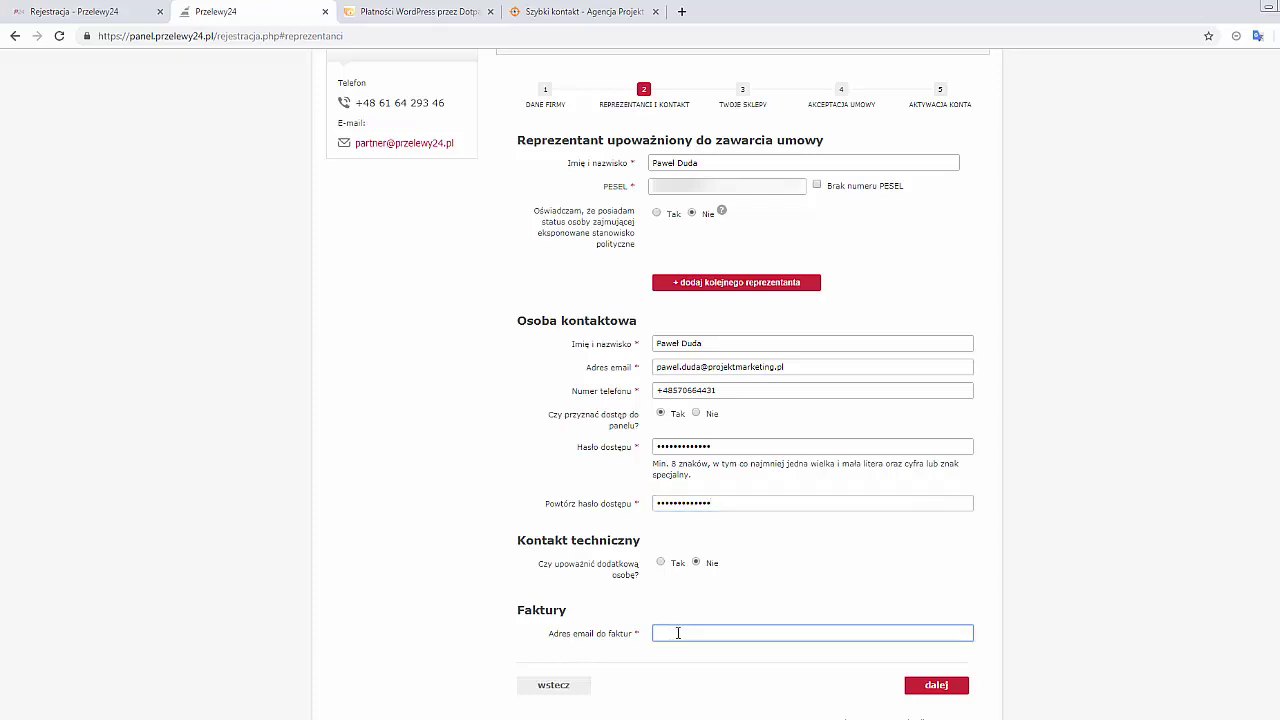
left_click_drag(790, 367, 633, 372)
key("ctrl+c")
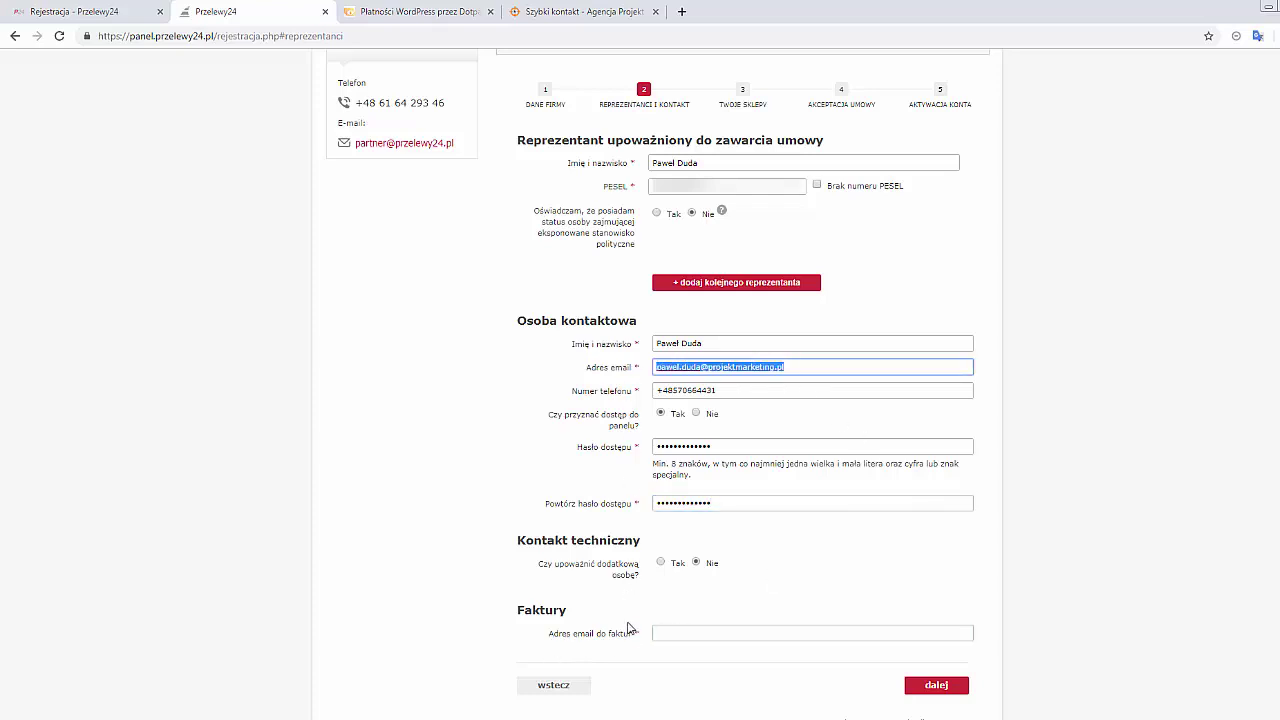
left_click(678, 631)
key("ctrl+v")
left_click(930, 686)
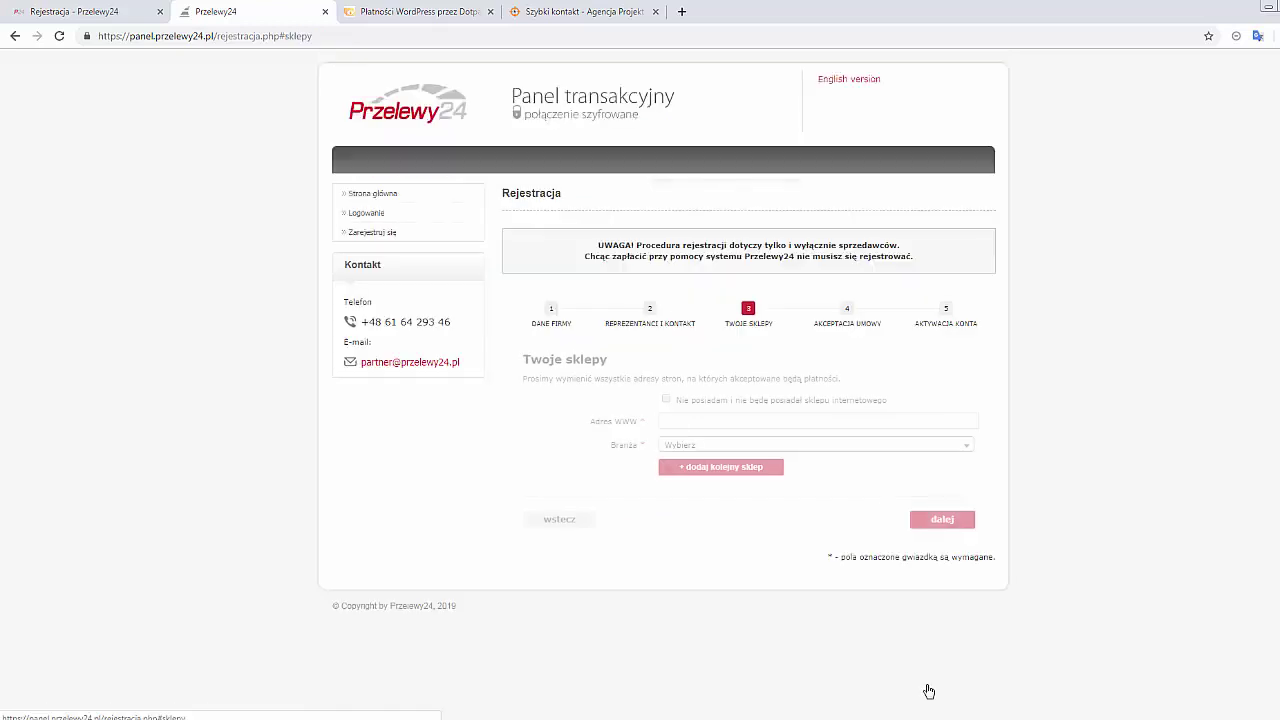
left_click(726, 428)
type("https:/")
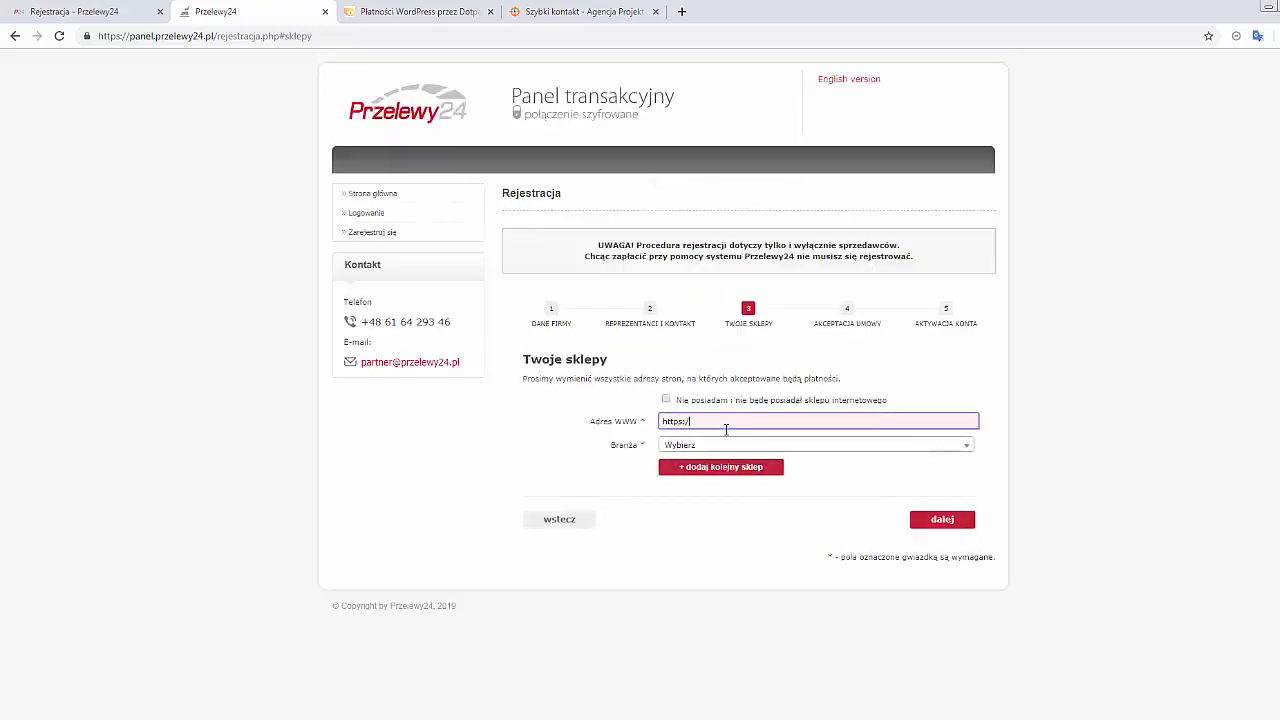
type("/projektmarketing.pl")
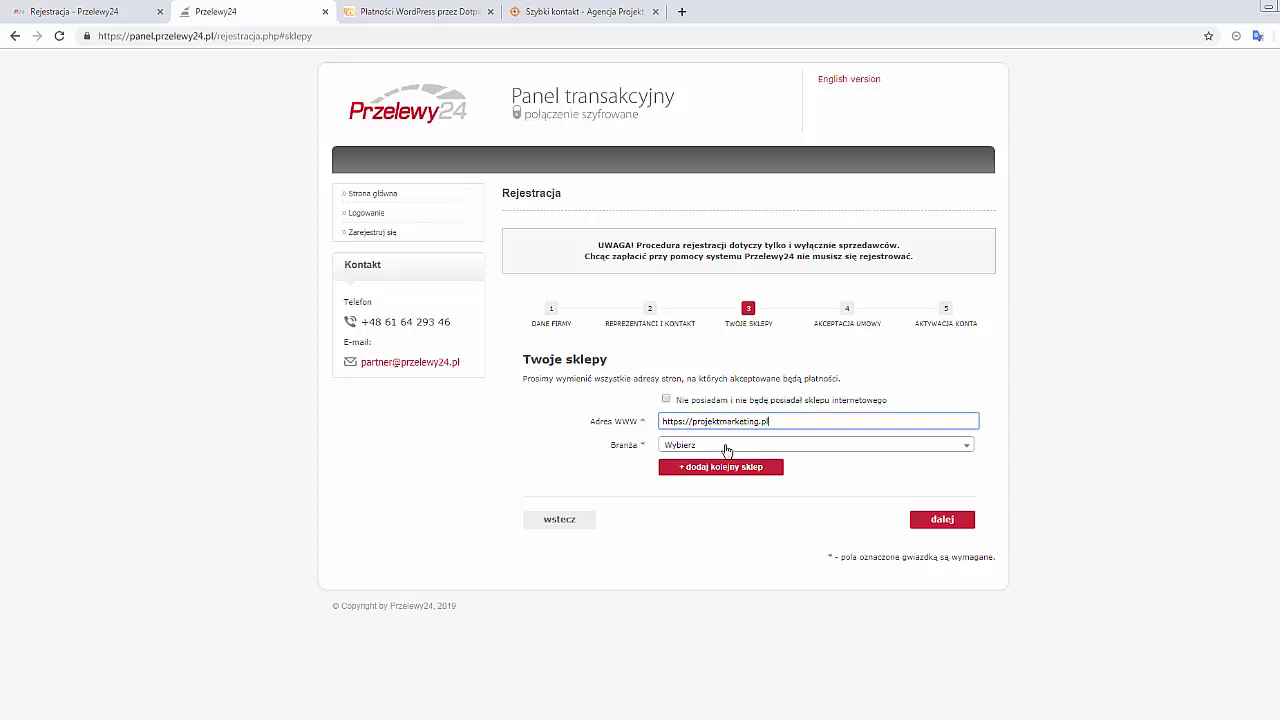
left_click(727, 446)
type("re")
key("Down")
key("Return")
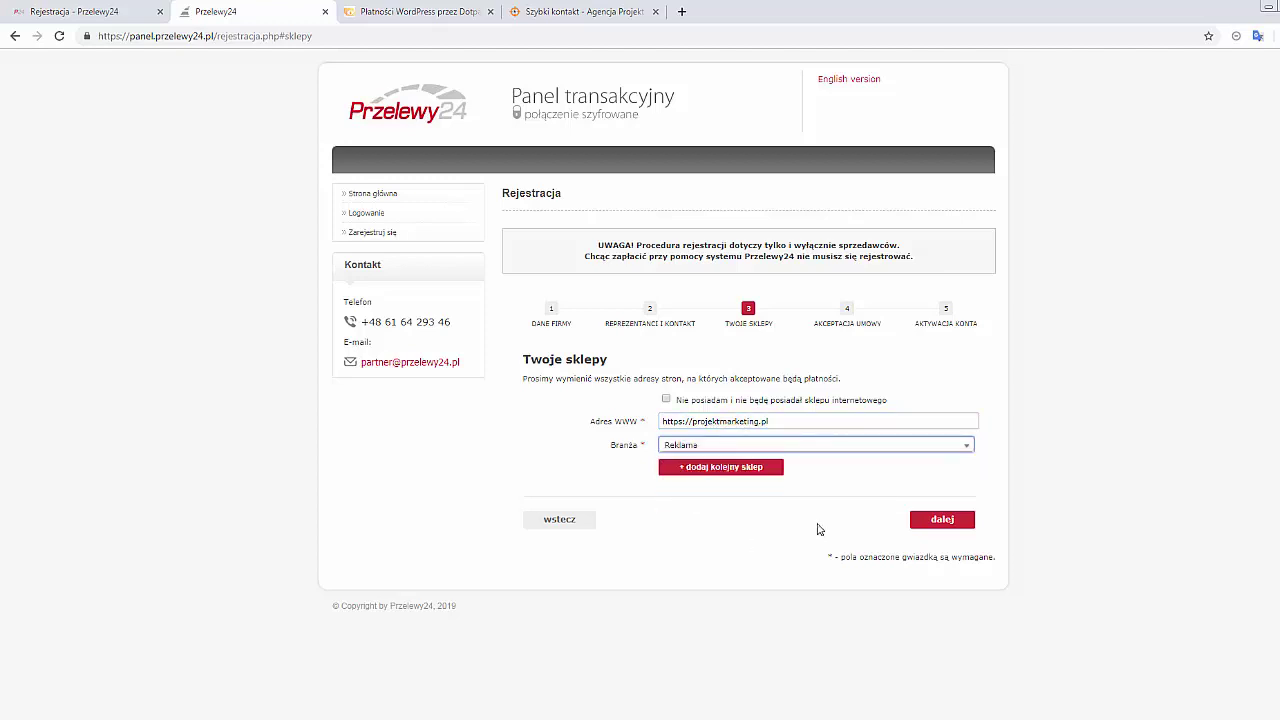
left_click(946, 528)
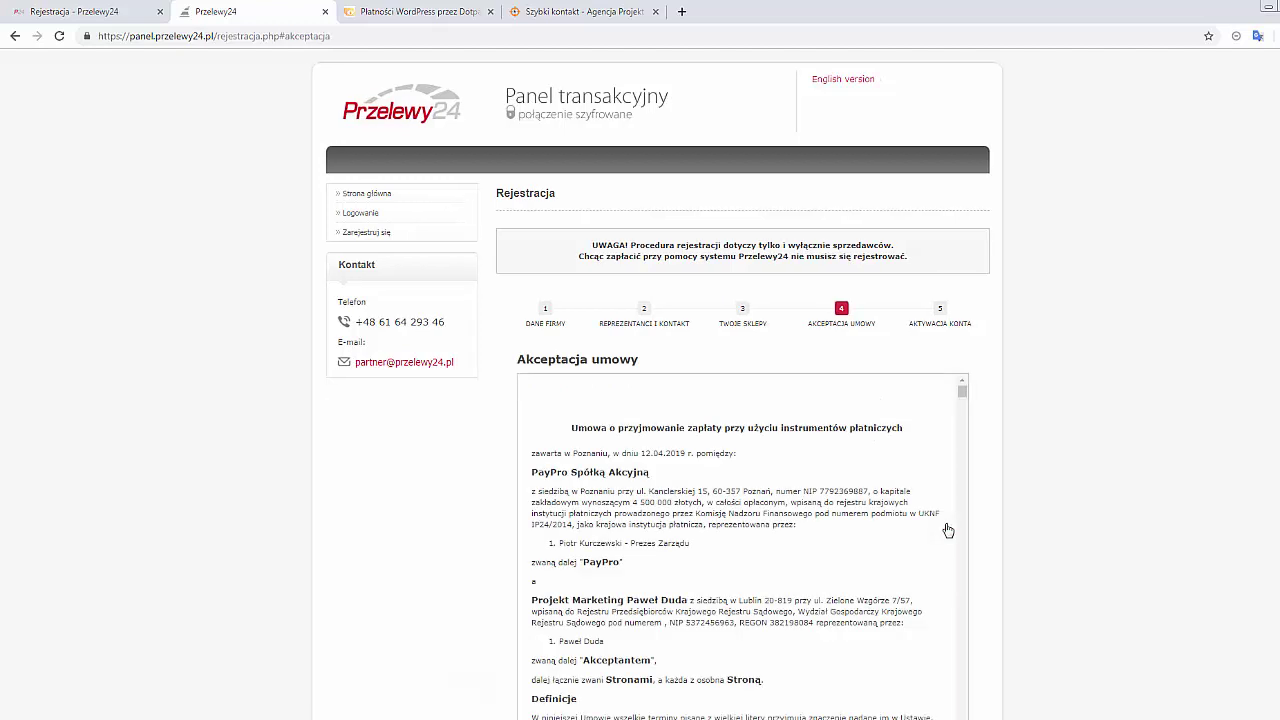
Tick the agreement, data-processing, marketing and electronic-commercial-information consents and finish registration
scroll(1190, 412, "down", 1)
scroll(963, 347, "down", 15)
left_click(530, 309)
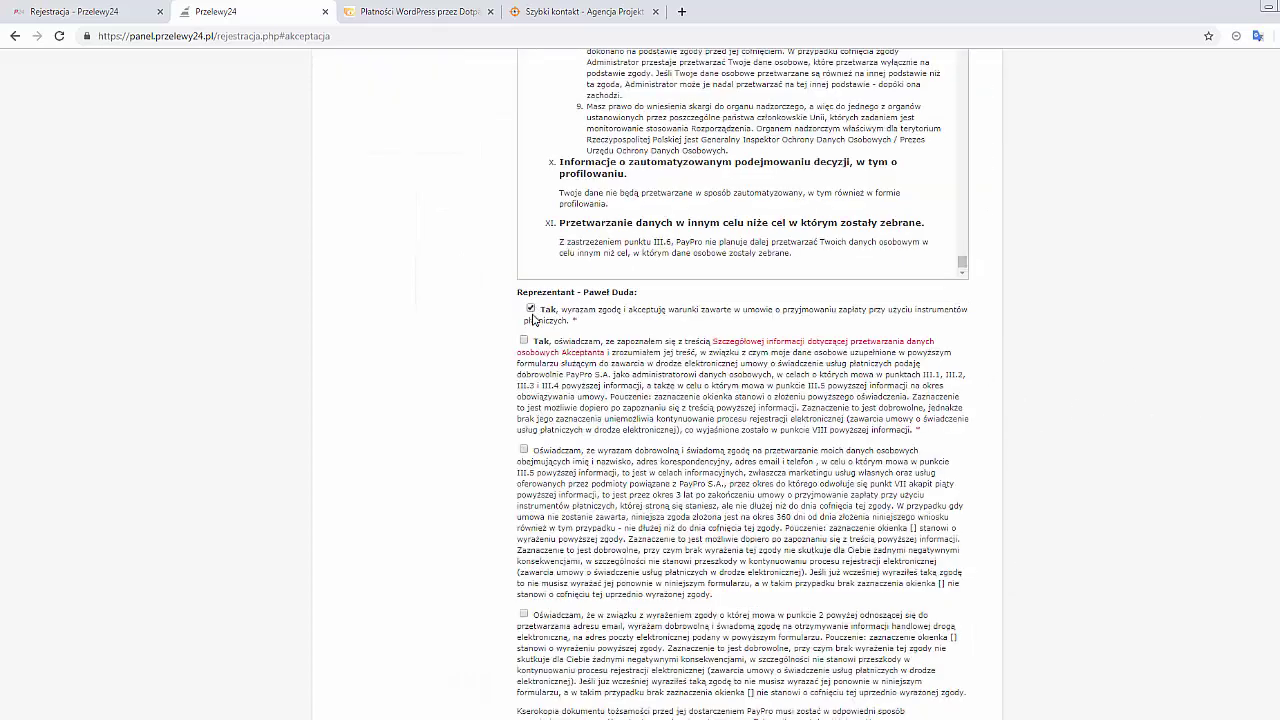
left_click(527, 362)
left_click(524, 450)
scroll(526, 458, "down", 2)
left_click(524, 476)
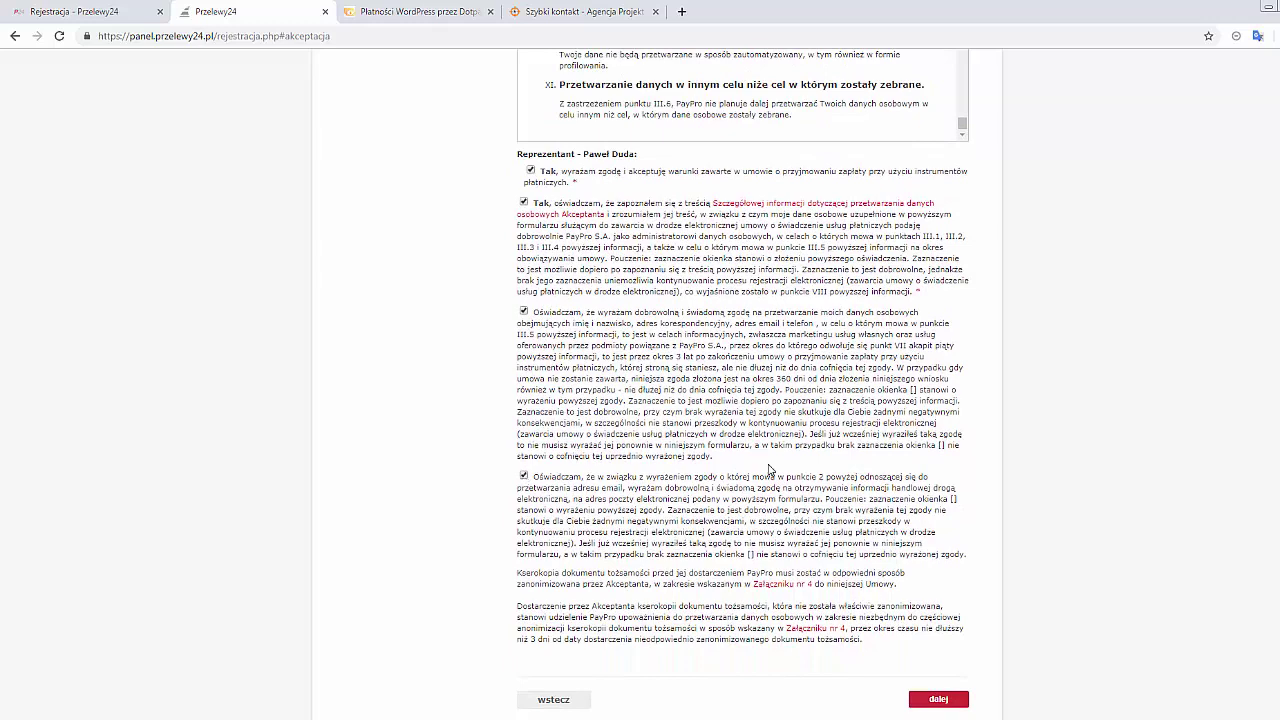
scroll(811, 535, "down", 1)
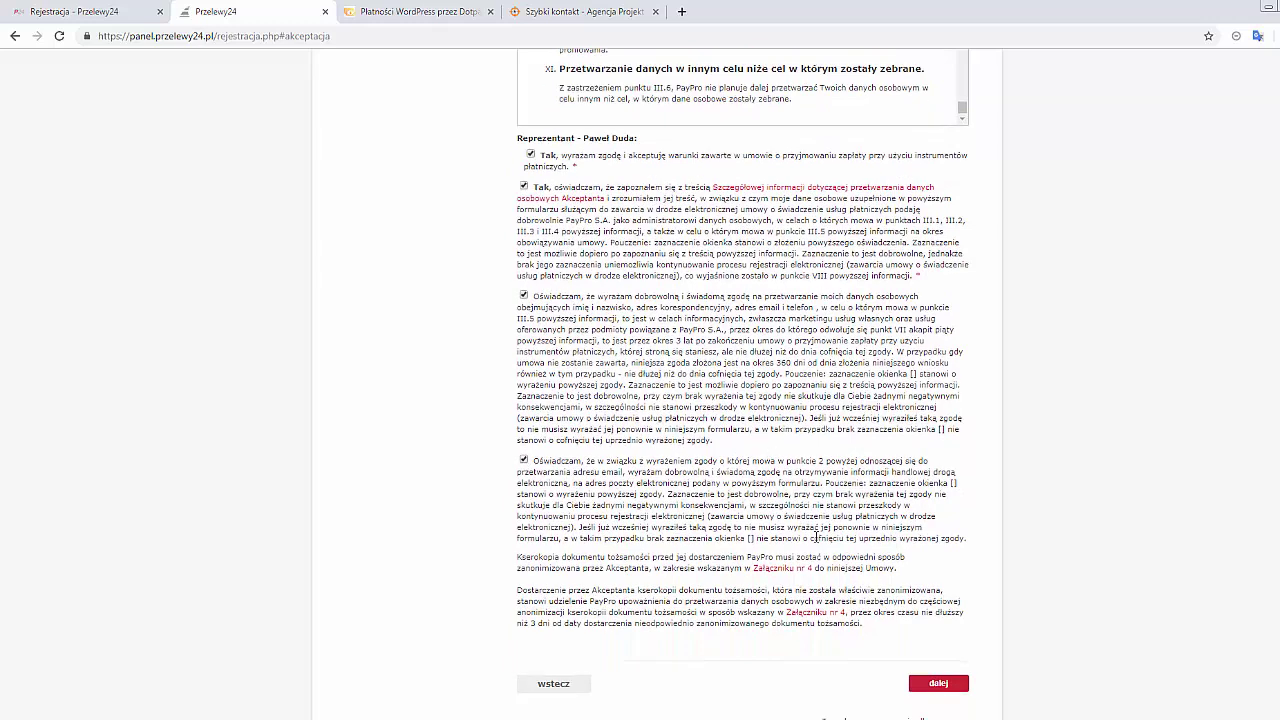
left_click(938, 599)
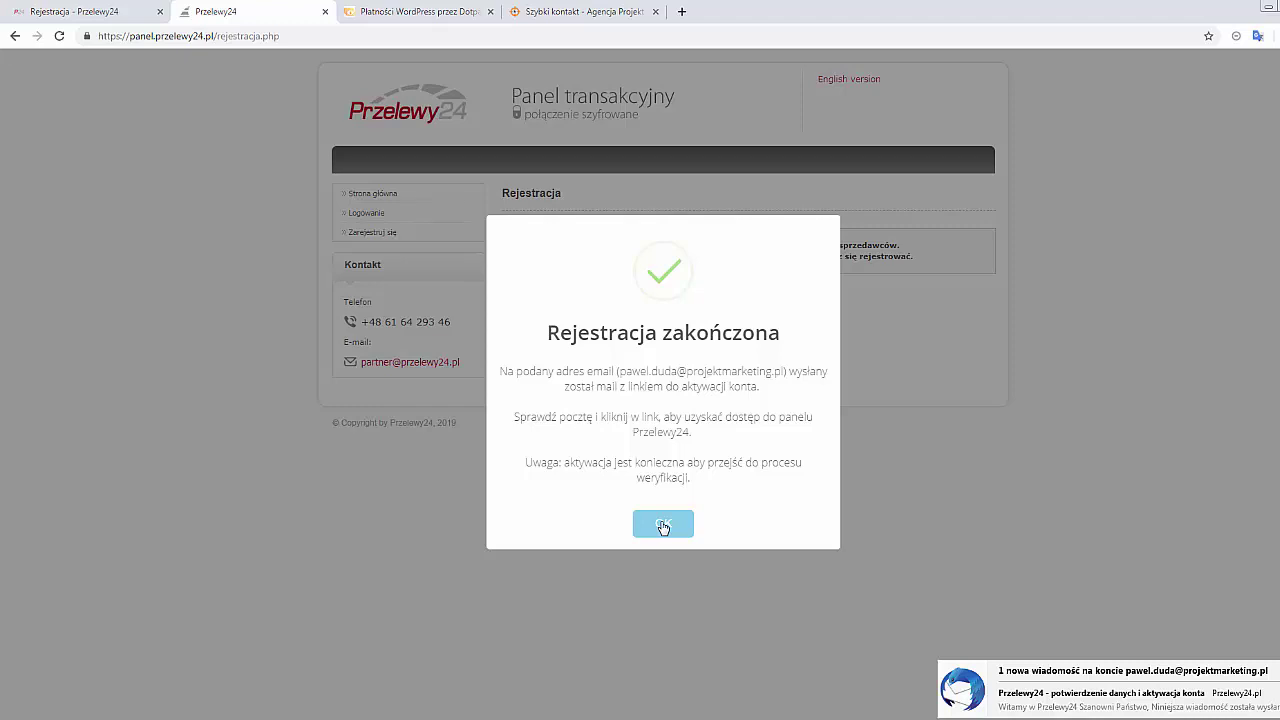
Confirm the 'Rejestracja zakończona' notice with OK
left_click(663, 525)
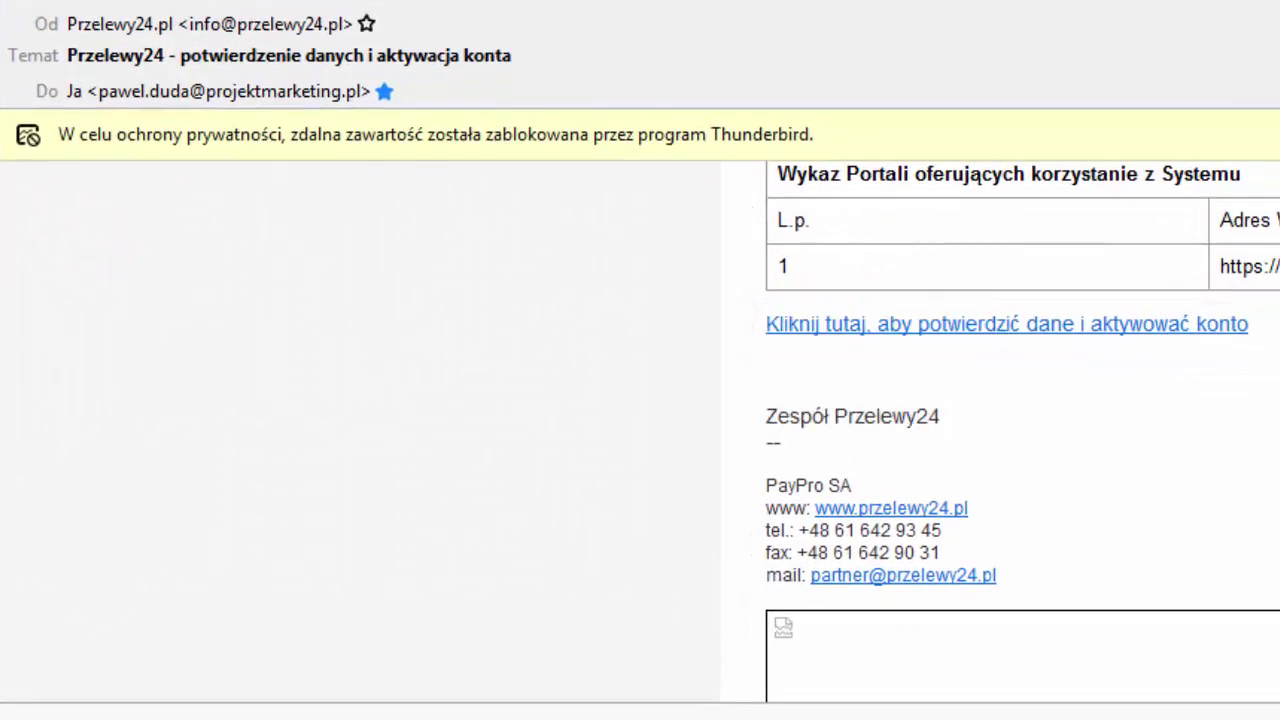
Follow the e-mail's 'Kliknij tutaj, aby potwierdzić dane i aktywować konto' activation link
scroll(971, 200, "down", 3)
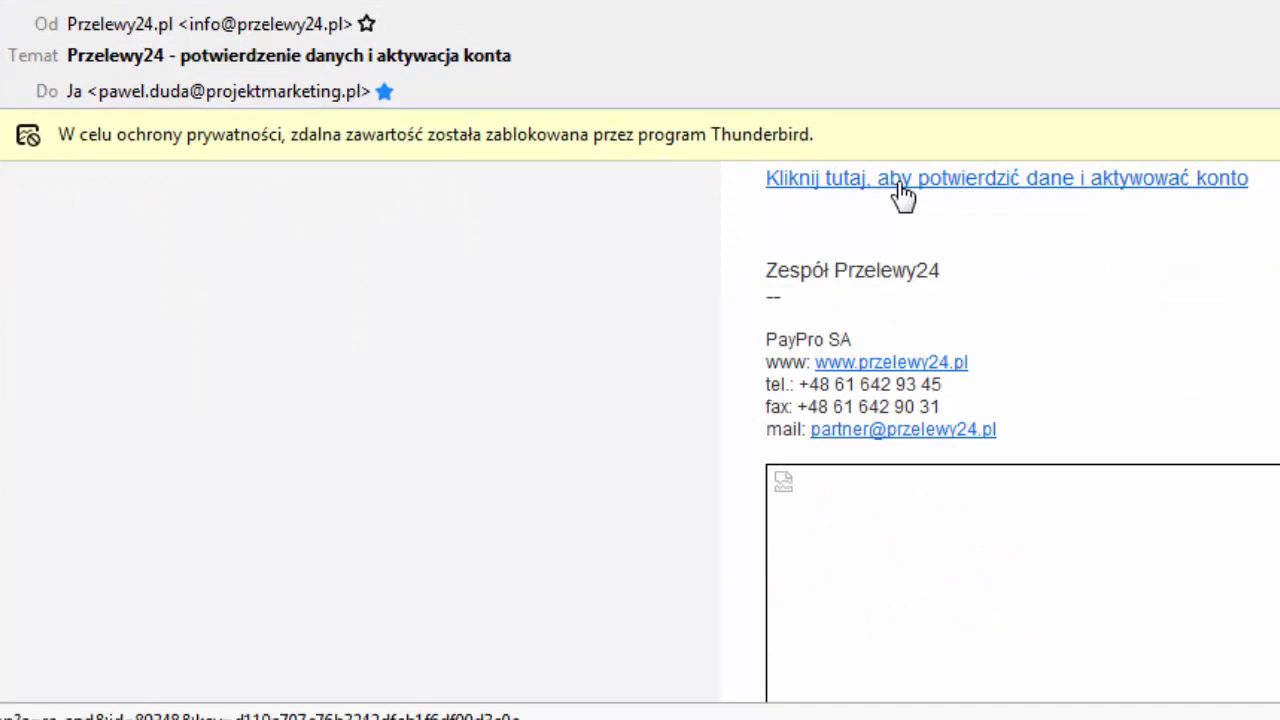
left_click(1038, 192)
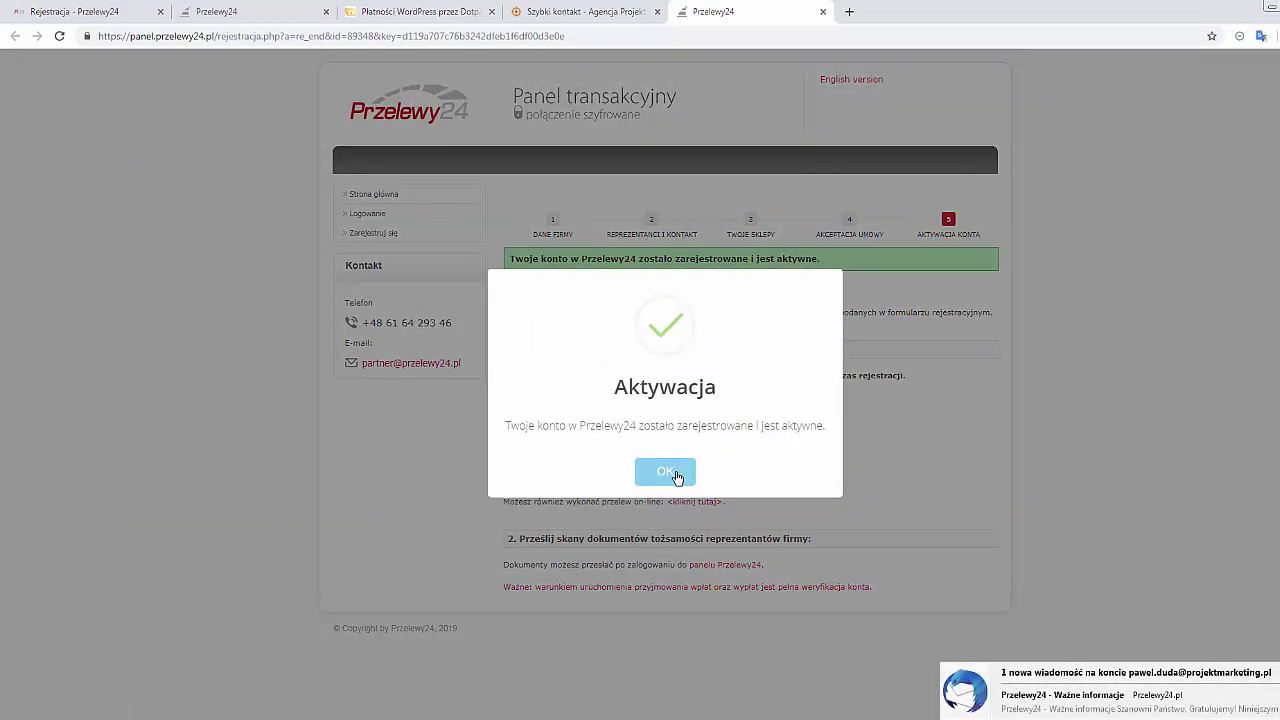
Dismiss the Aktywacja dialog and select the sender account and 'Dane do przelewu' transfer details
left_click(666, 472)
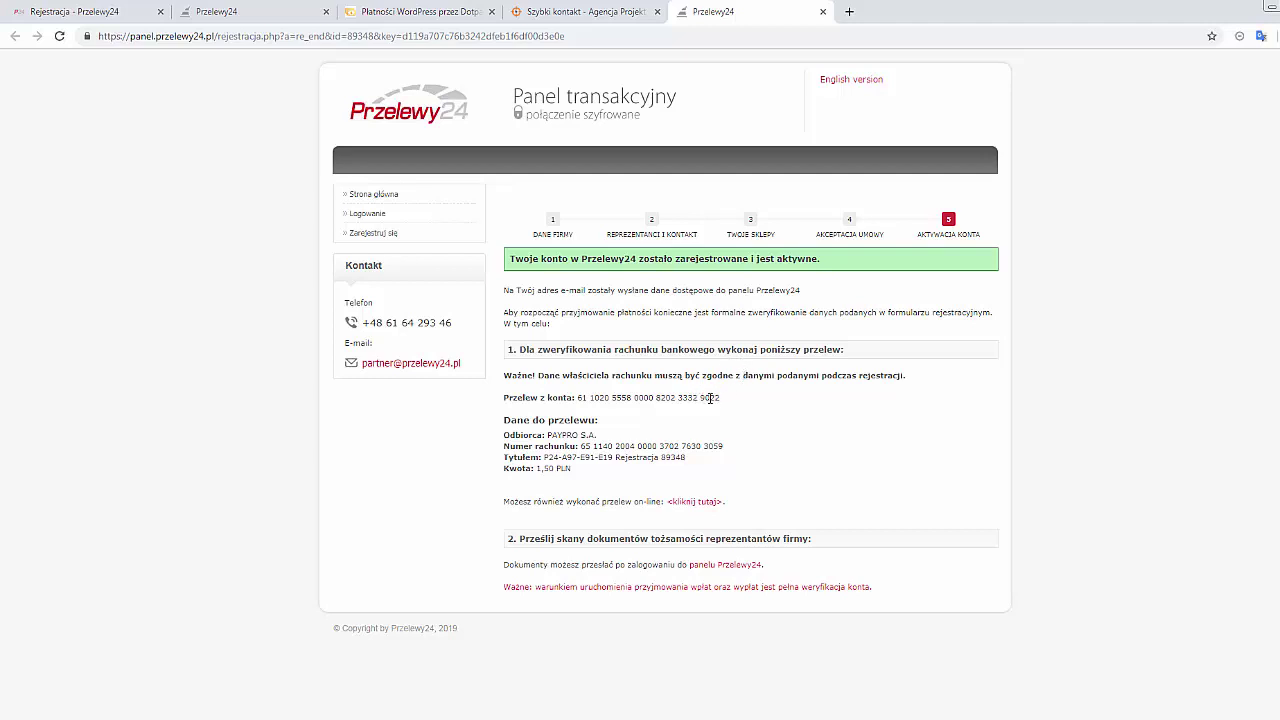
left_click_drag(735, 400, 577, 396)
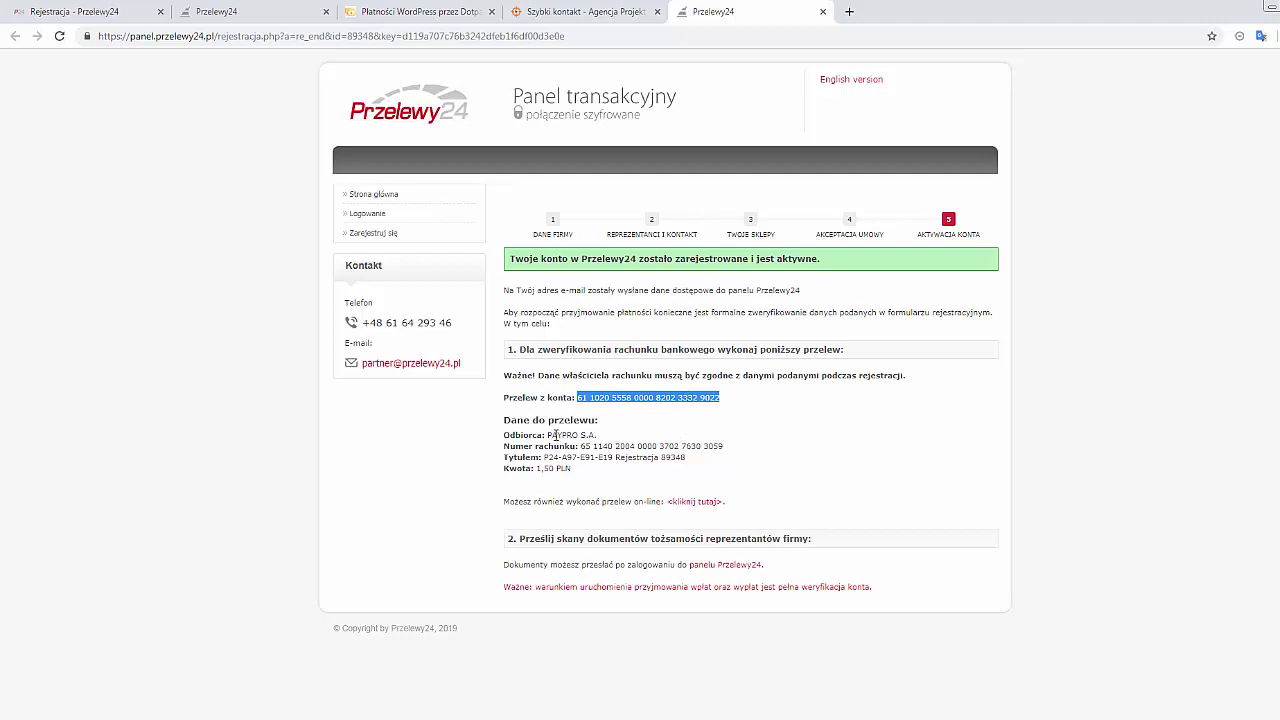
left_click_drag(503, 420, 665, 468)
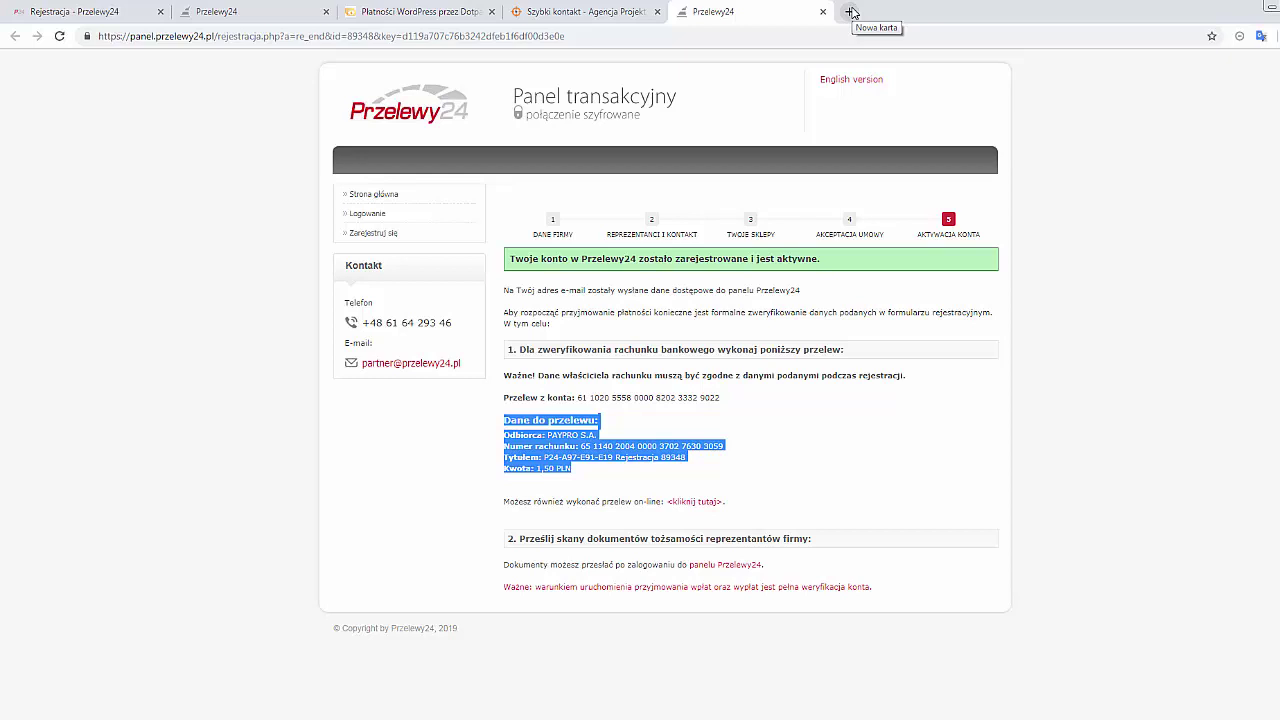
Log into Inteligo and send the 1,50 PLN verification transfer to PAYPRO S.A
left_click(851, 12)
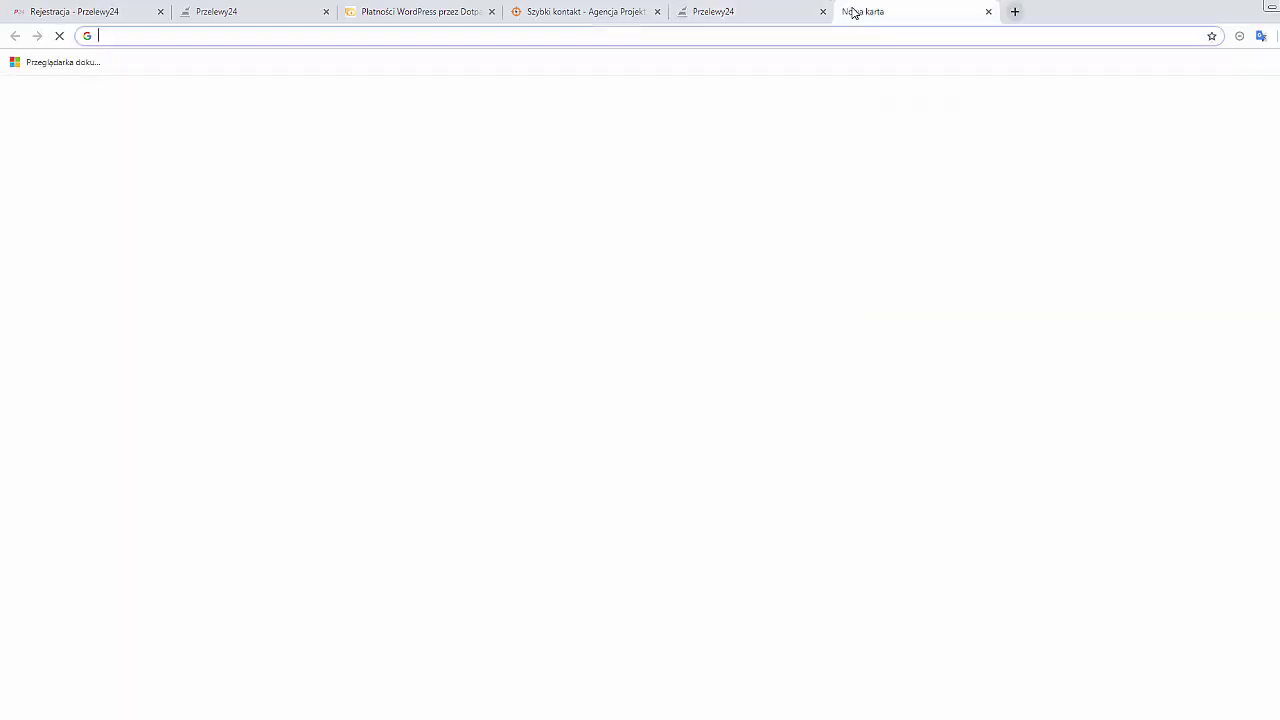
type("inteligo.pl")
key("Return")
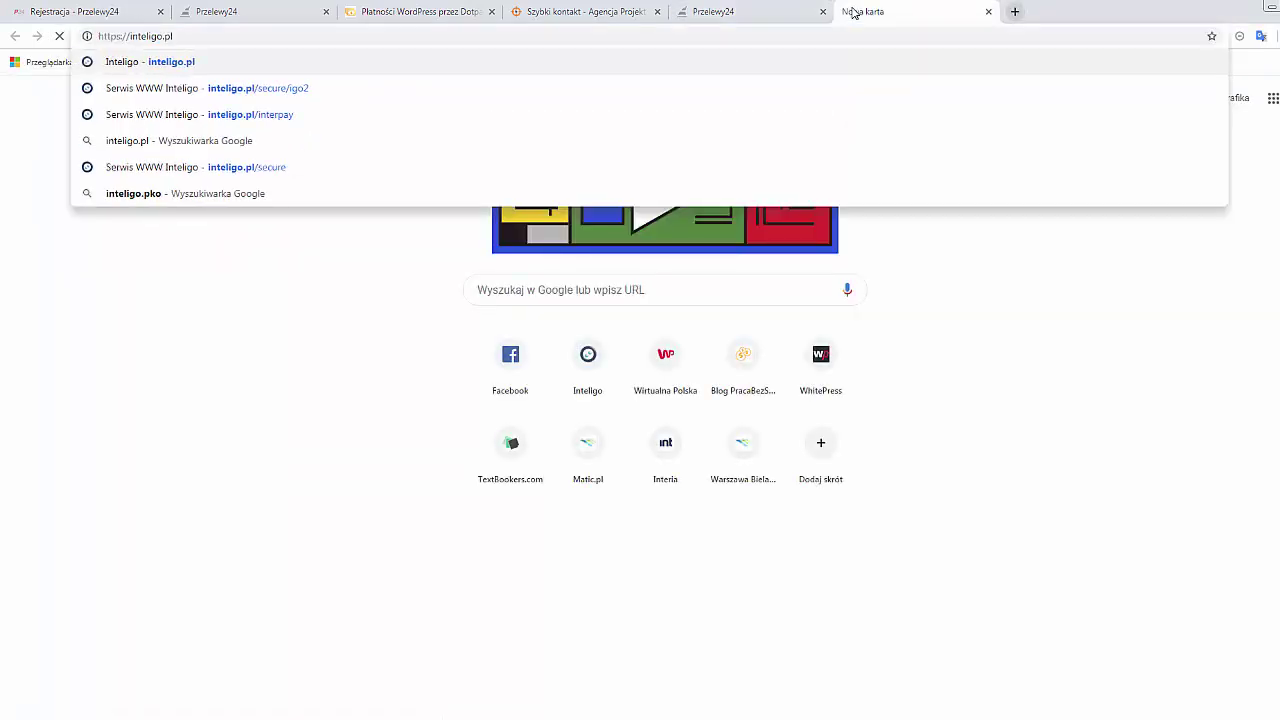
left_click(898, 80)
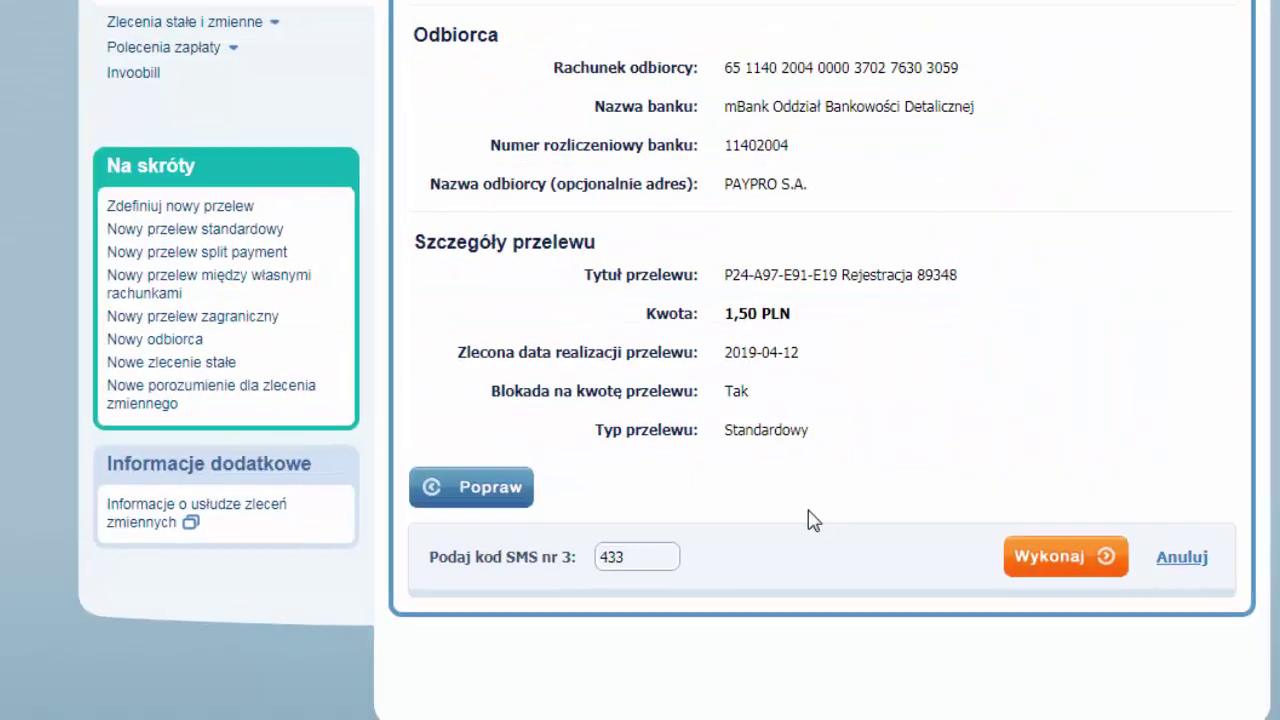
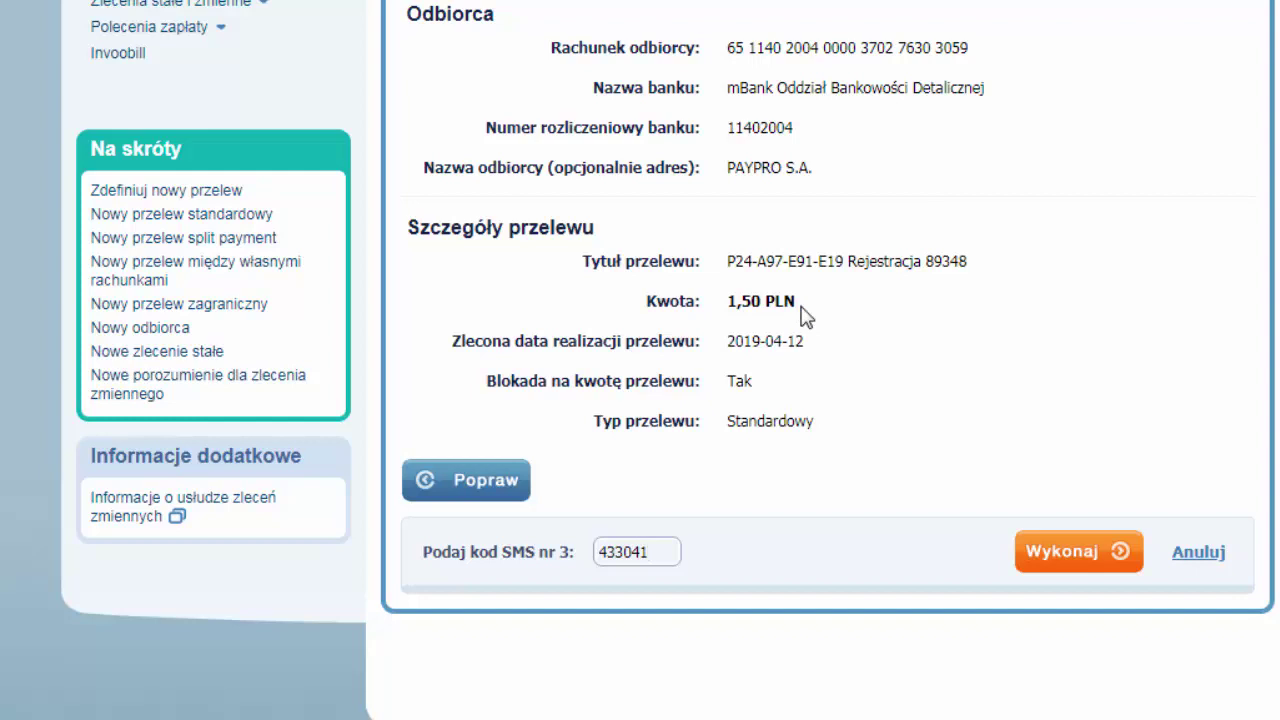
left_click(1082, 557)
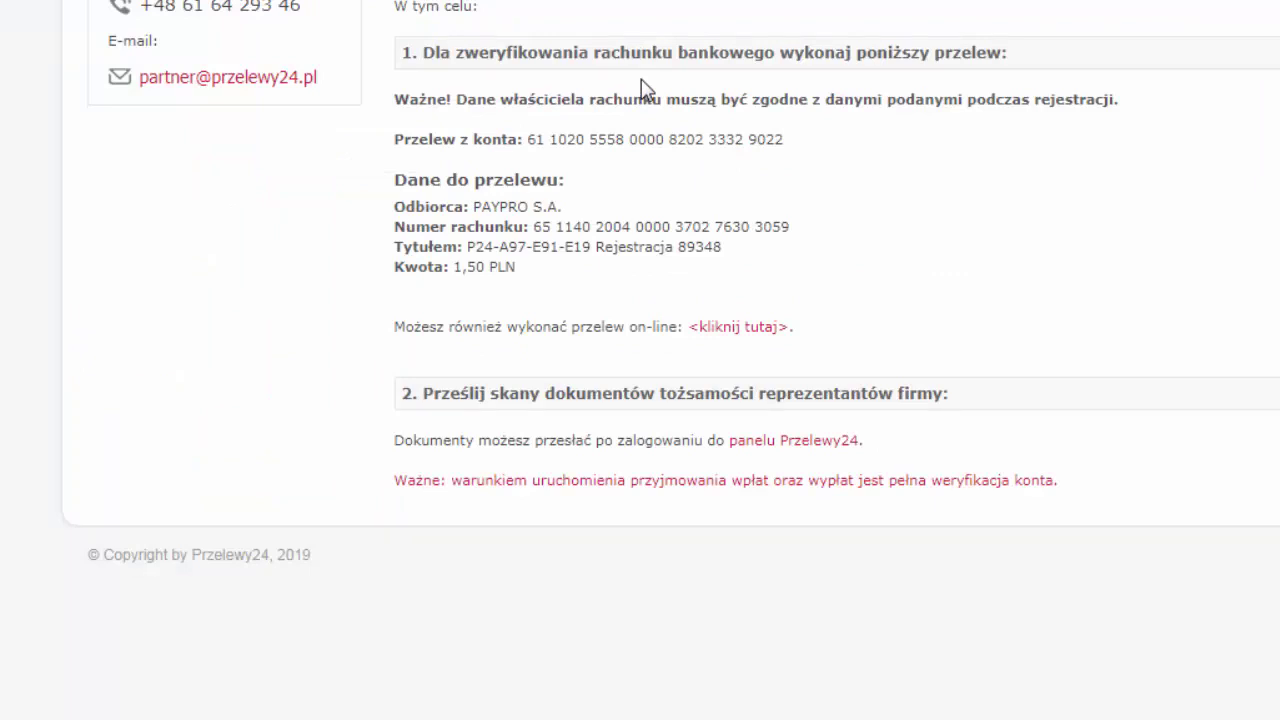
Open the 'panelu Przelewy24' link in a new tab and switch to that login page
left_click_drag(517, 272, 392, 272)
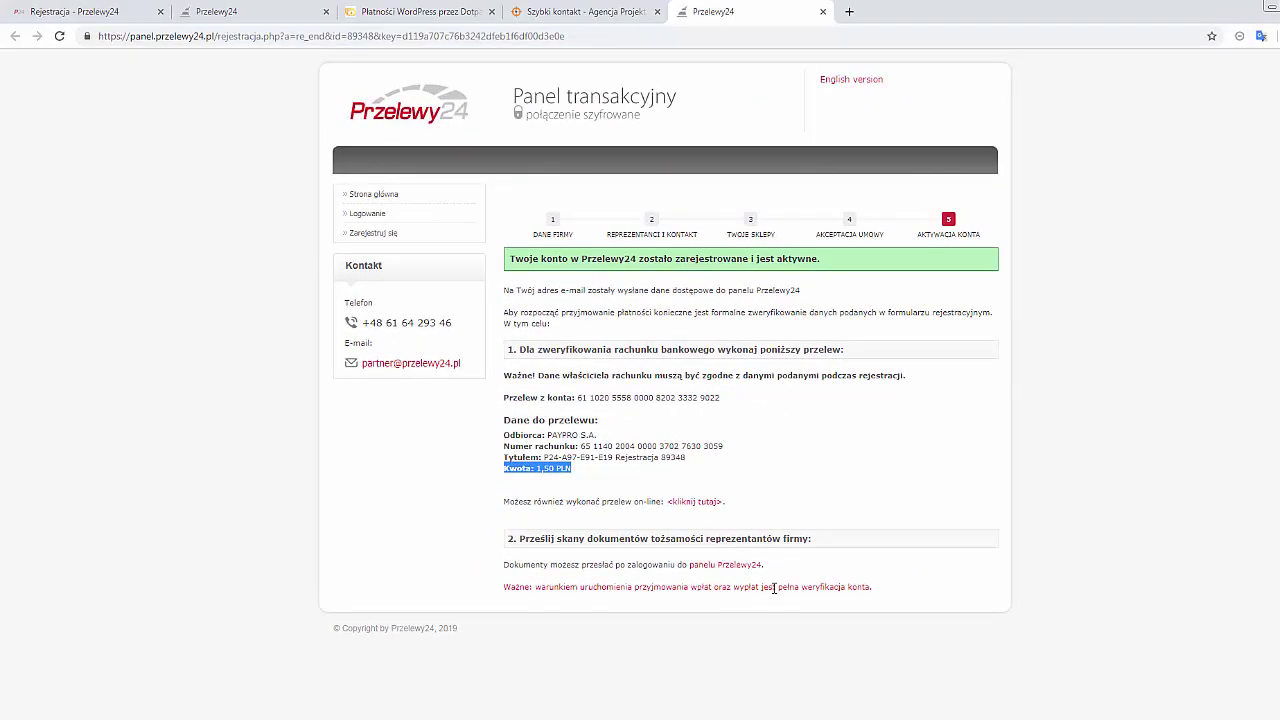
middle_click(725, 565)
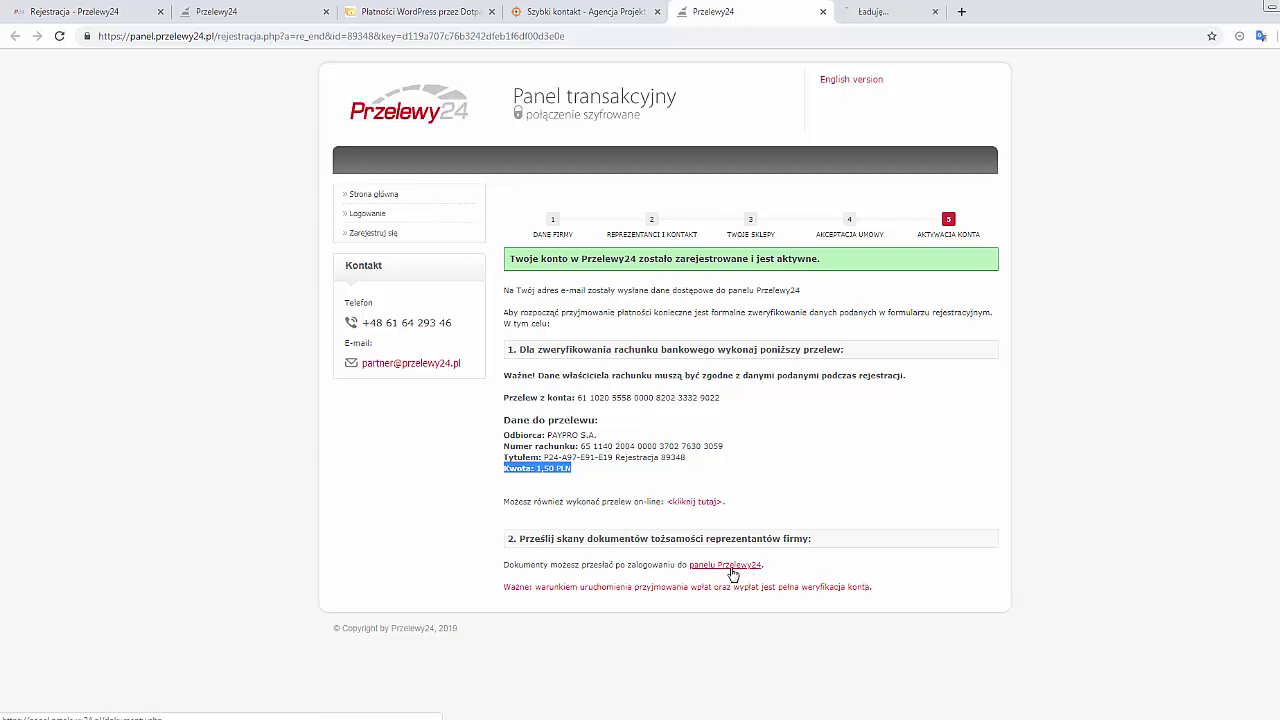
left_click(900, 11)
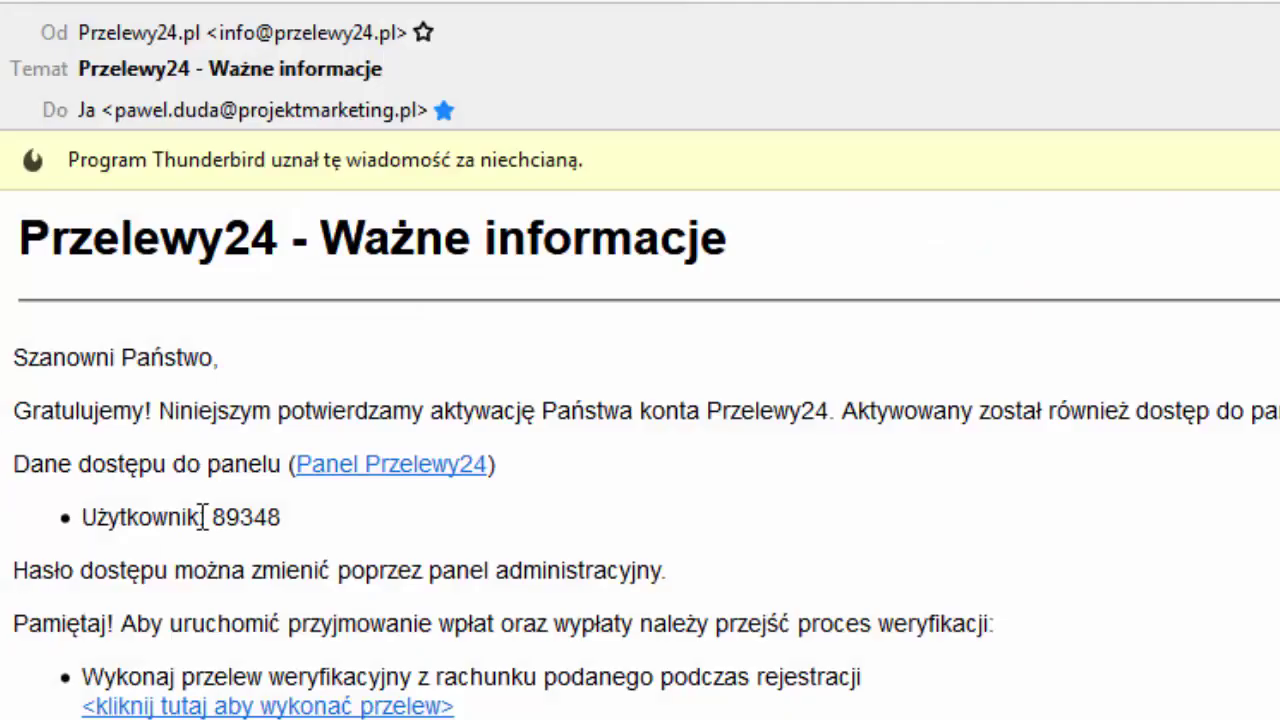
Select and copy the panel user ID after 'Użytkownik:' in the Przelewy24 activation email
double_click(246, 517)
key("ctrl+c")
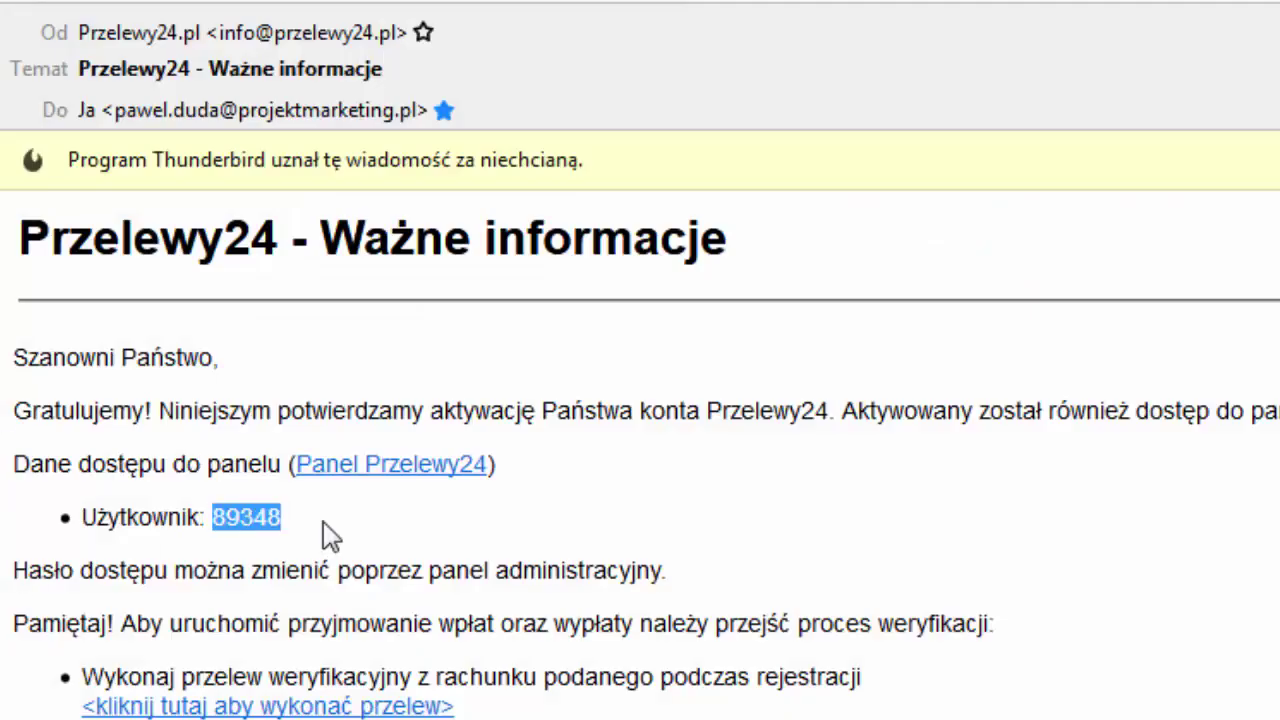
right_click(259, 519)
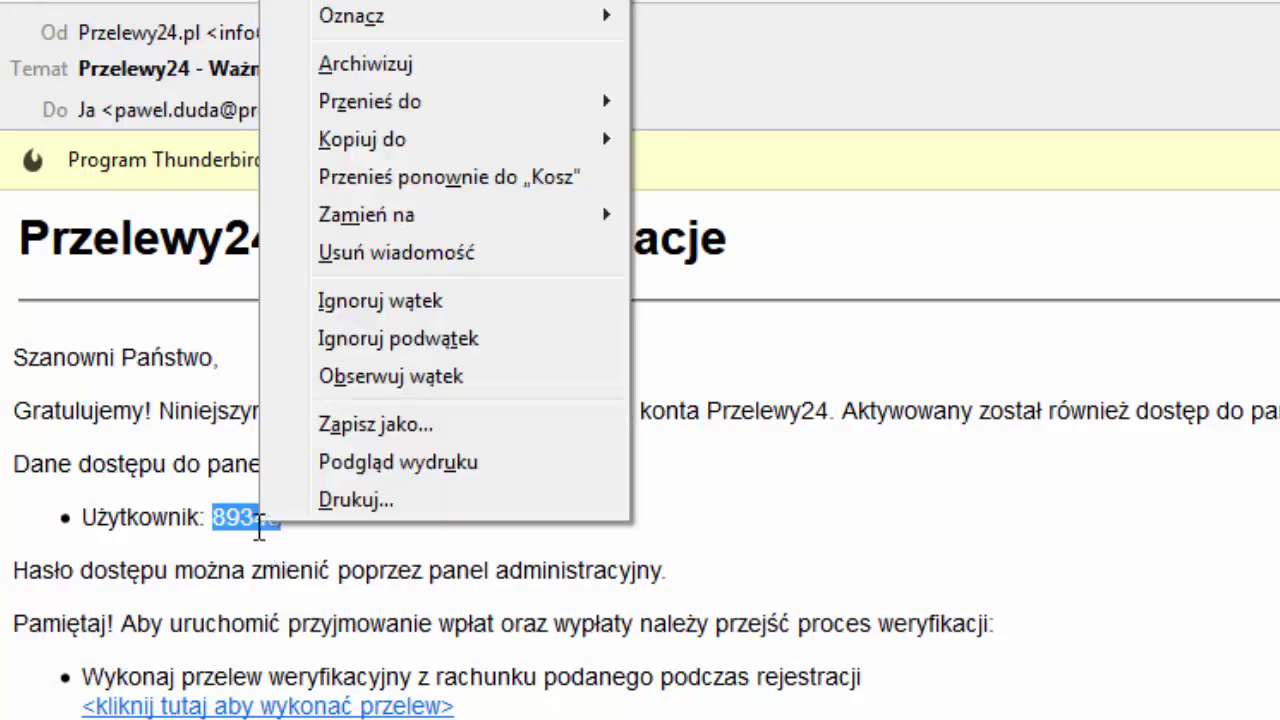
key("Escape")
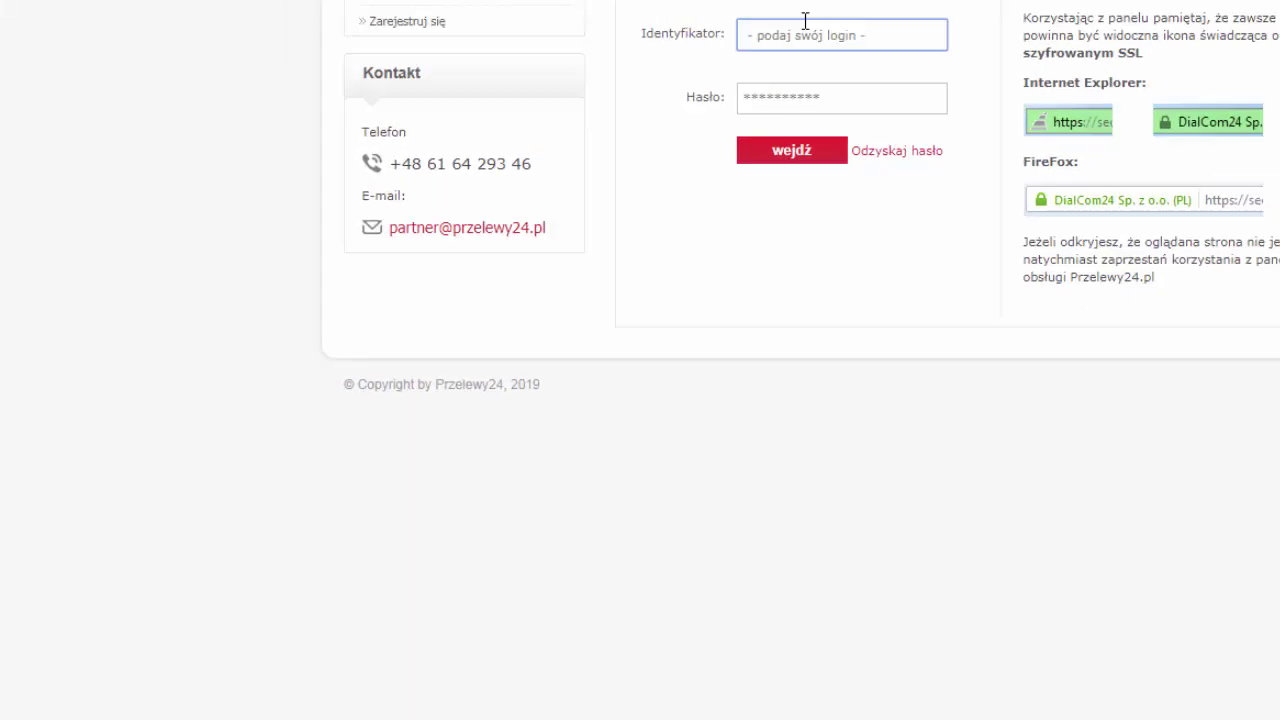
Paste the user ID as Identyfikator, enter the account password, log in, and decline saving the password
key("ctrl+v")
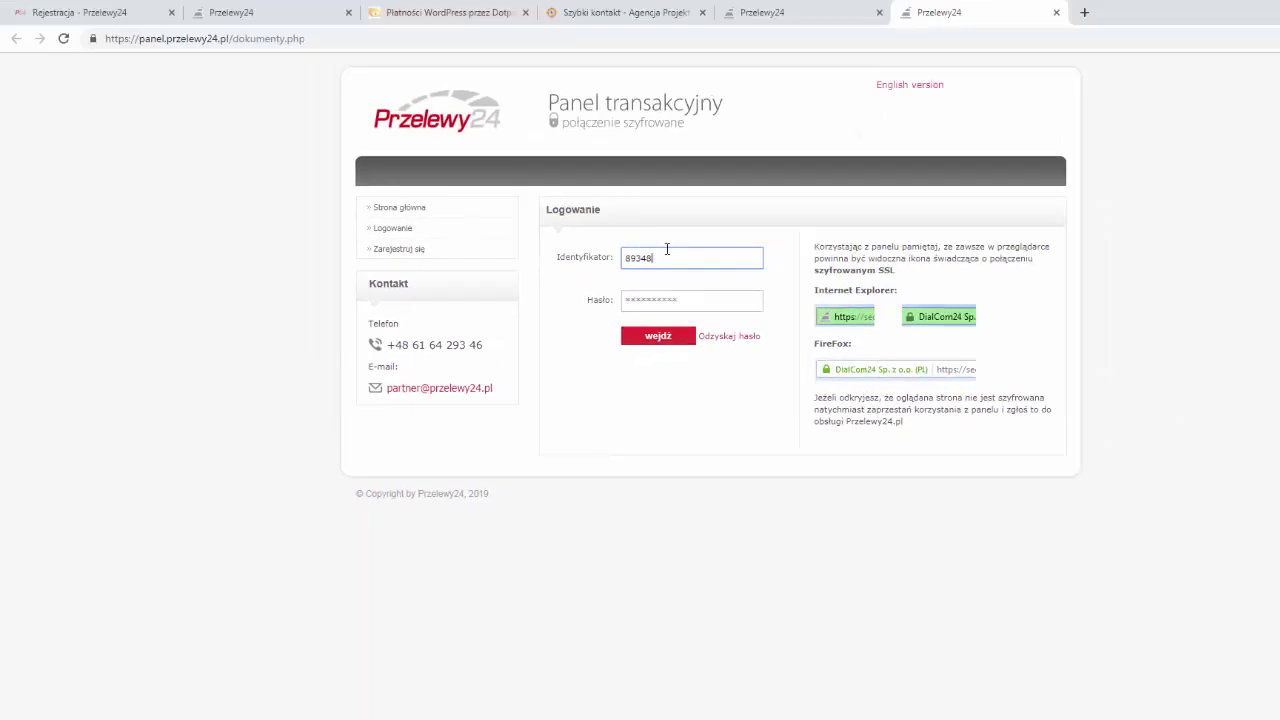
left_click(703, 296)
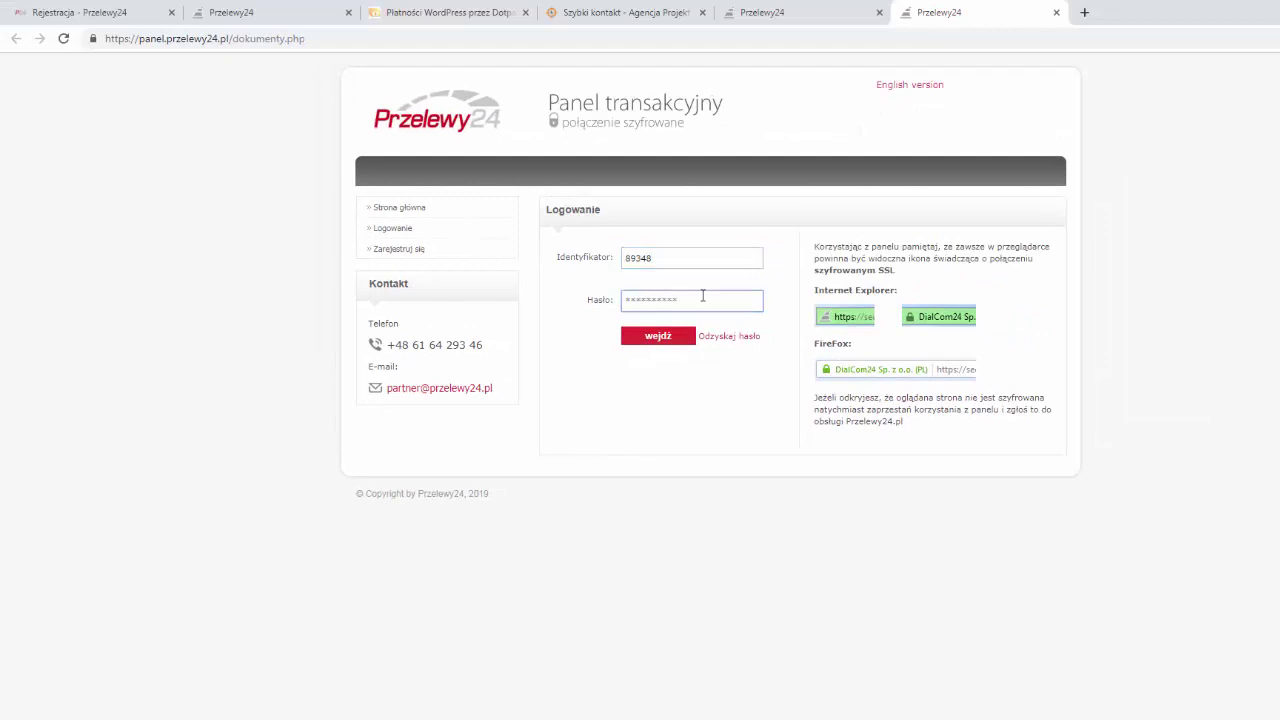
type("xxxxxxxxxxxxxx")
left_click(657, 337)
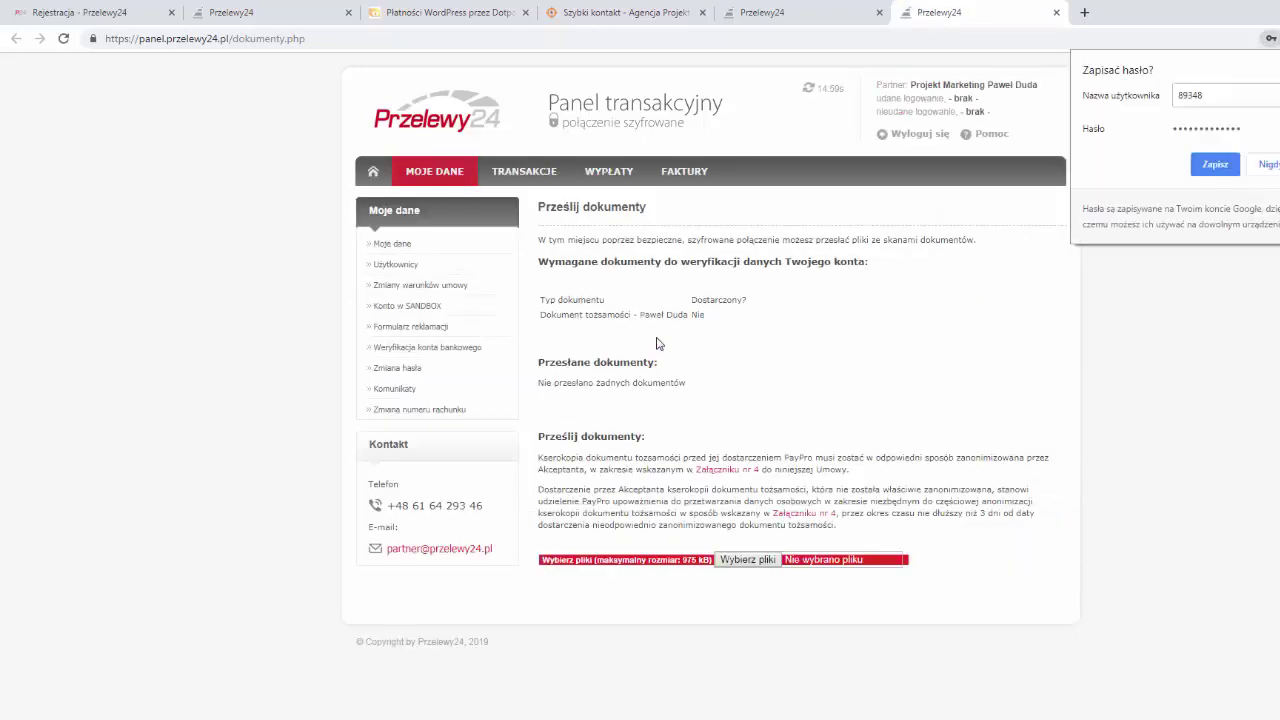
left_click(705, 275)
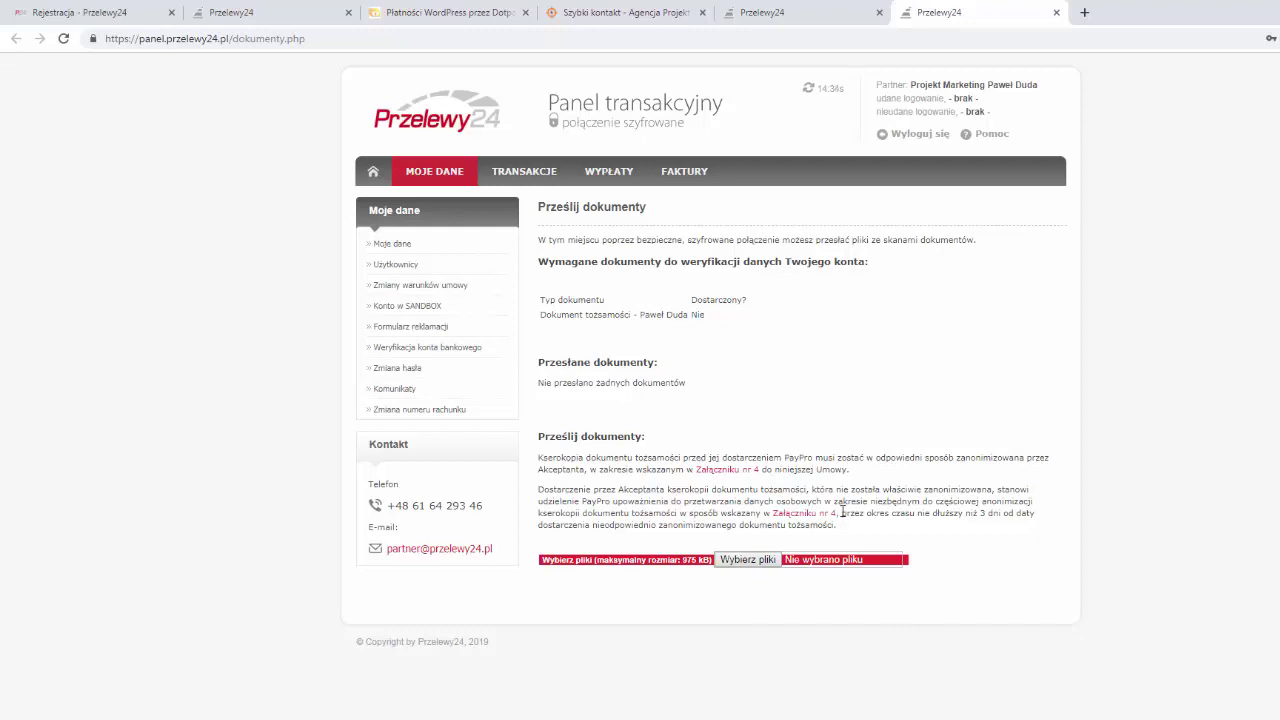
Open the 'Załącznik nr 4' anonymization sample, cancel 'Wybierz pliki' twice, then switch to the Fast Micro Pay tab
left_click(748, 470)
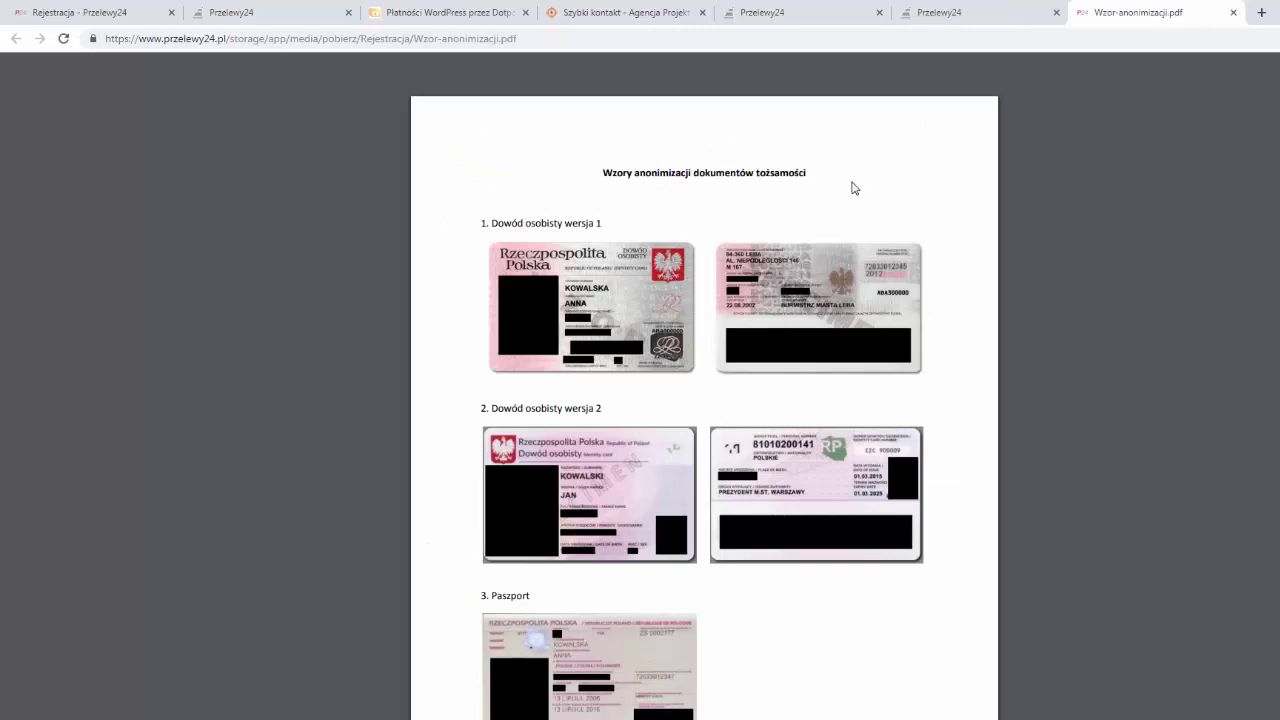
left_click(960, 12)
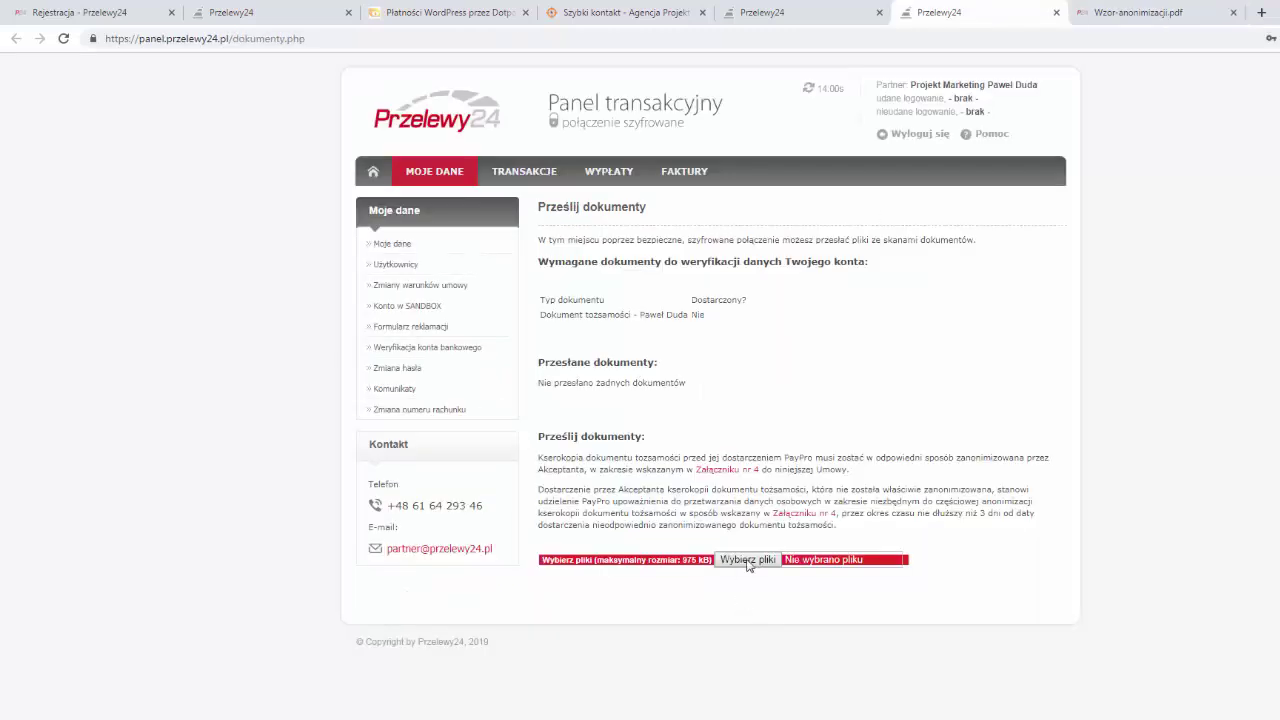
left_click(748, 560)
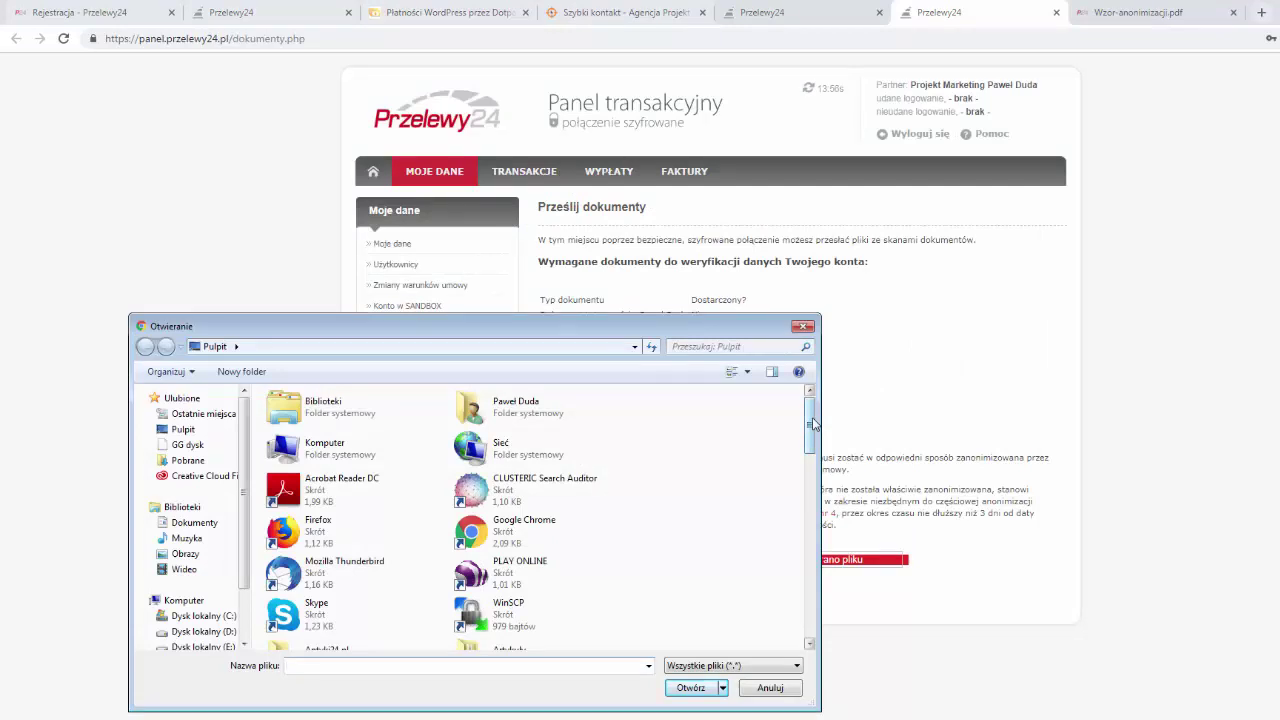
left_click(770, 687)
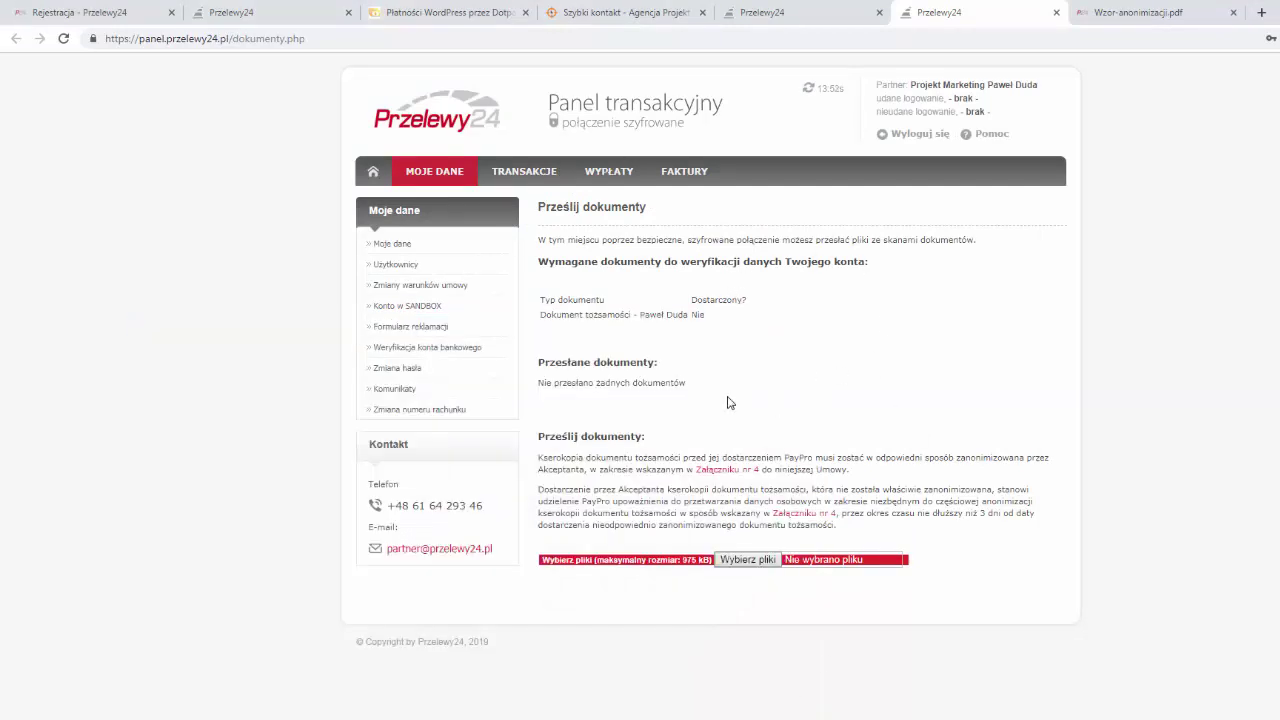
left_click(762, 561)
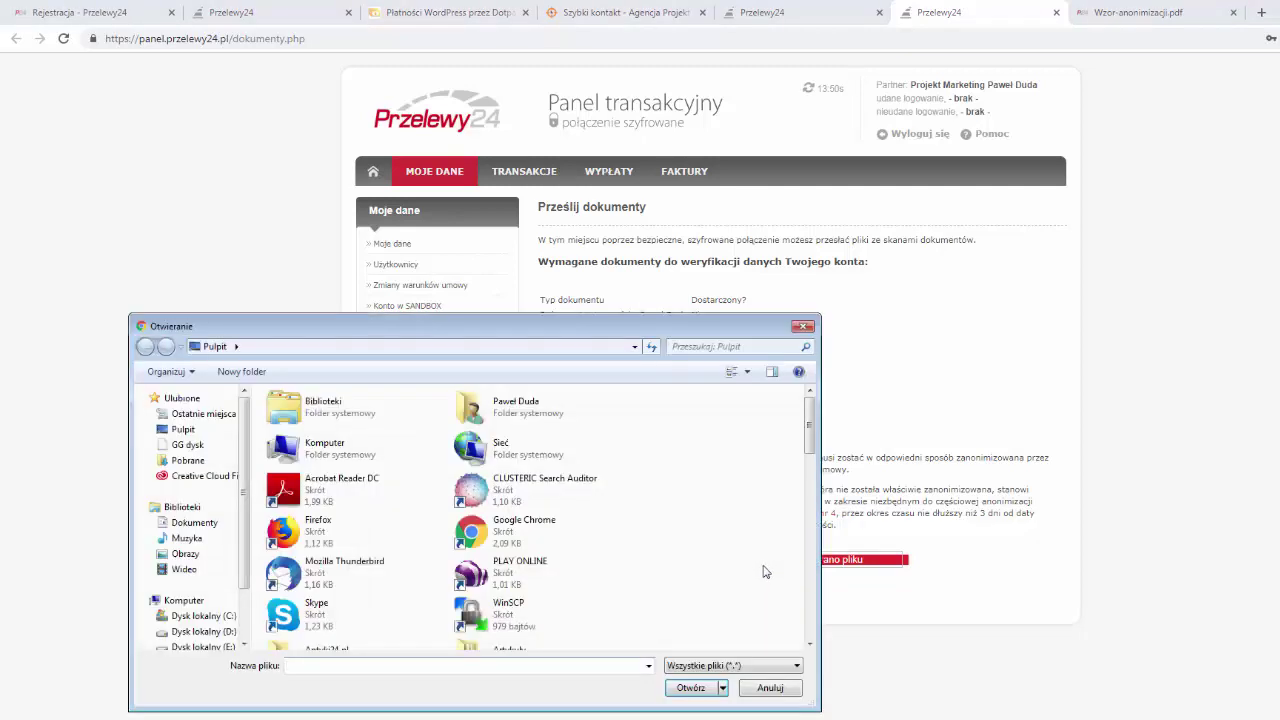
left_click(778, 690)
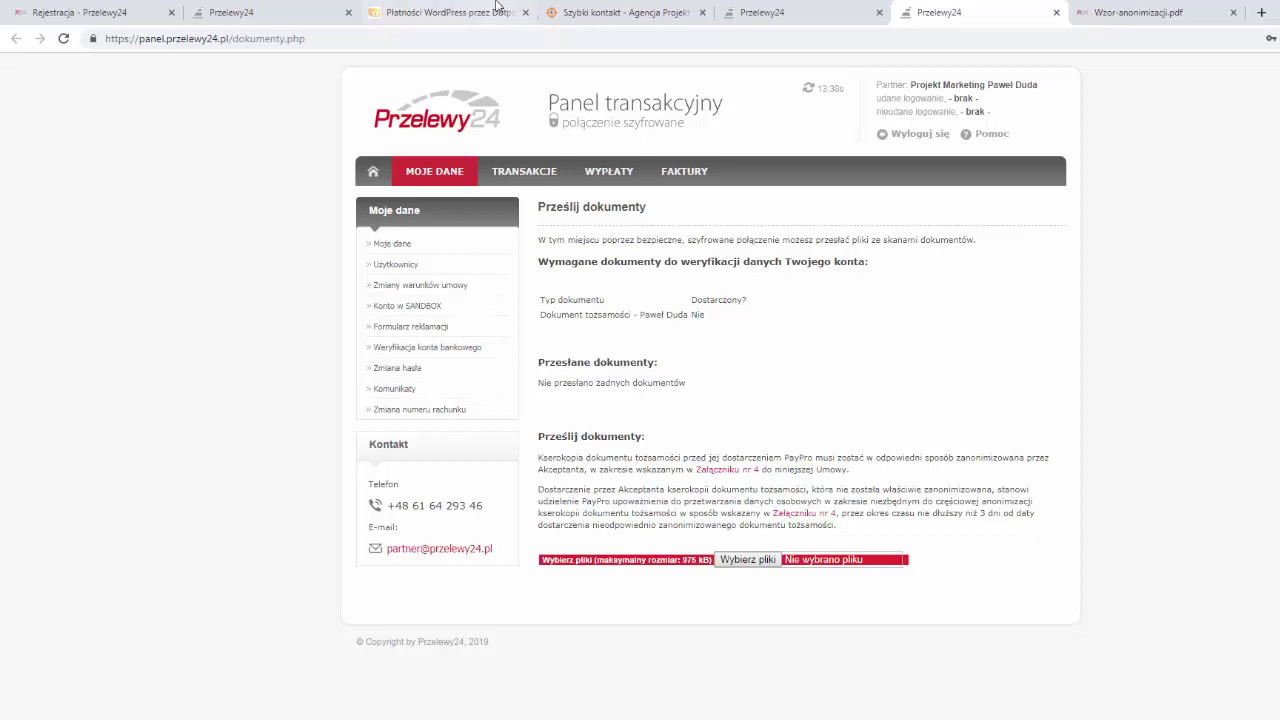
left_click(486, 11)
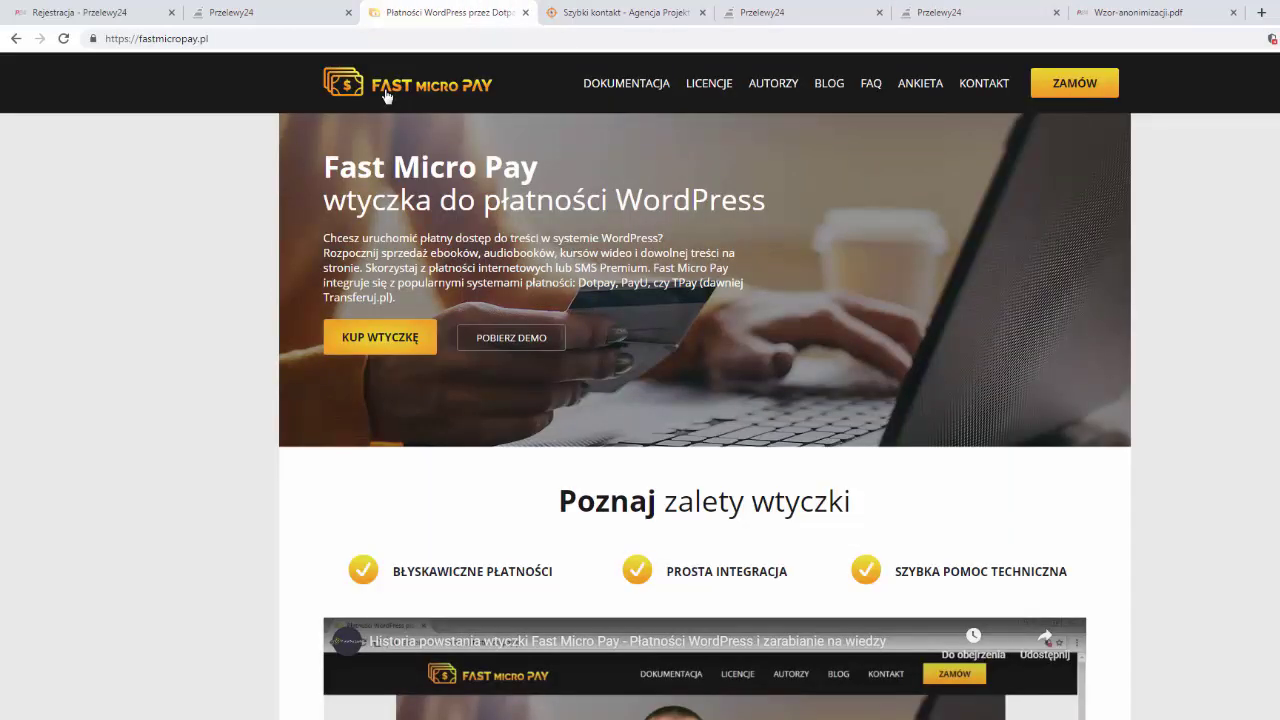